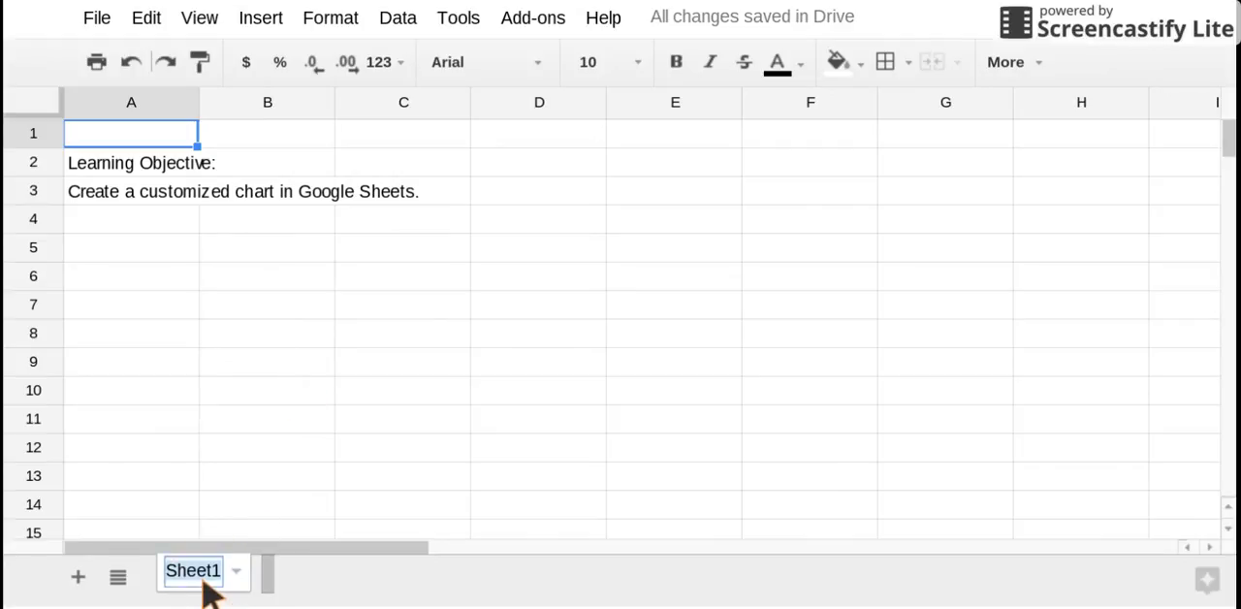
Rename the sheet Sheet1 as Belongings
{"action": "type", "text": "Belonging"}
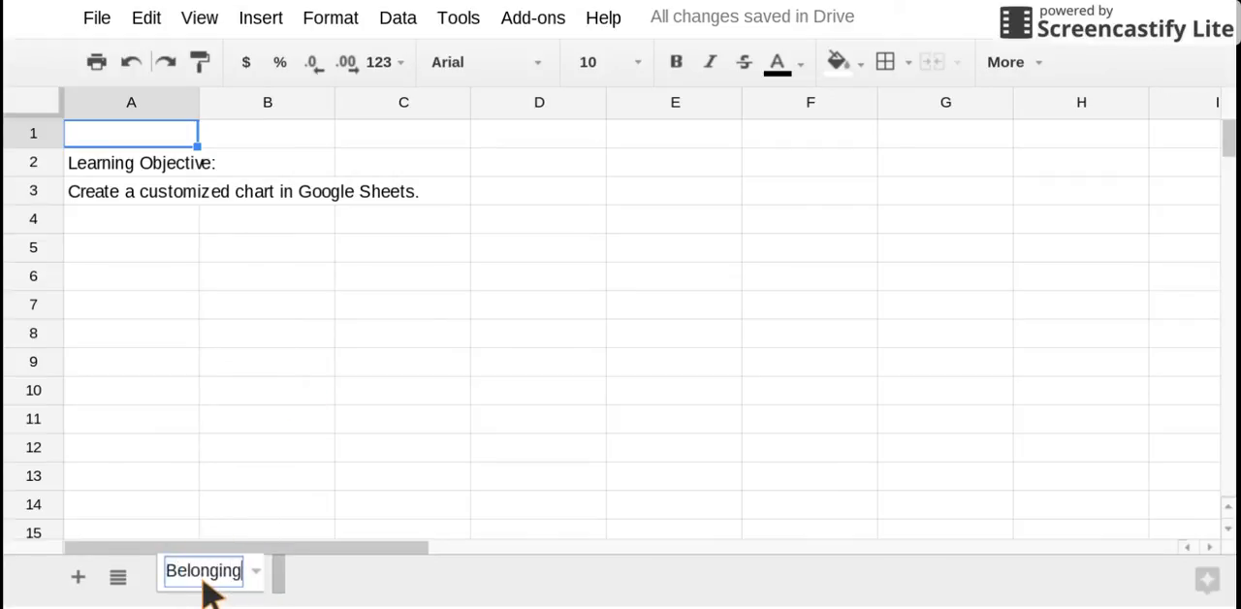
{"action": "type", "text": "s"}
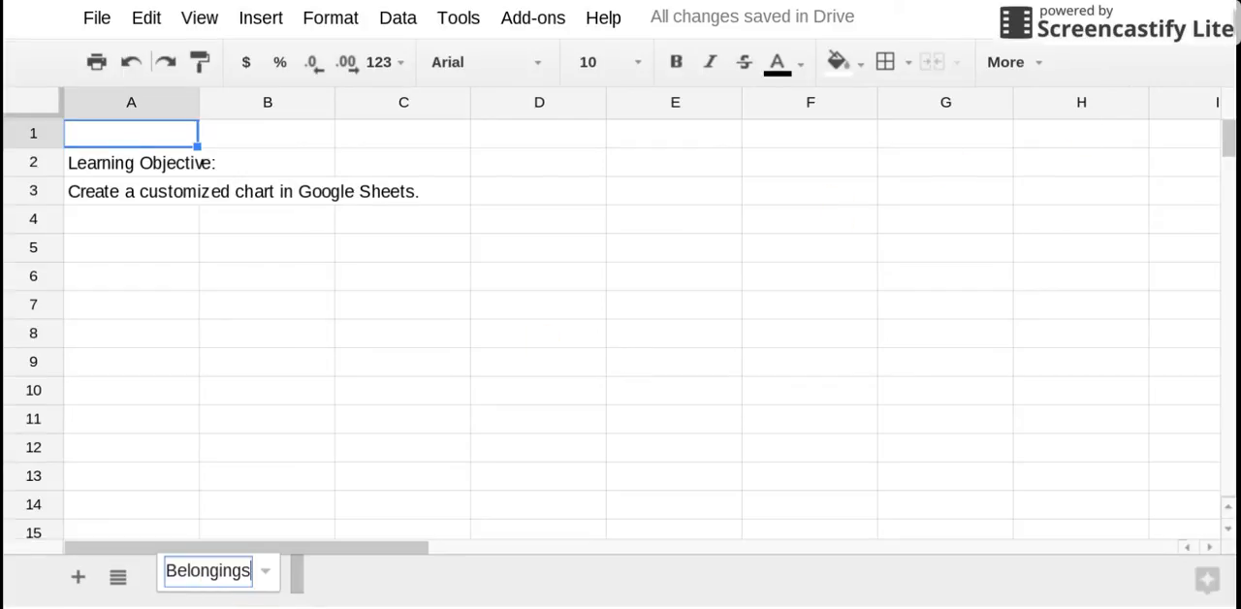
{"action": "key", "text": "Return"}
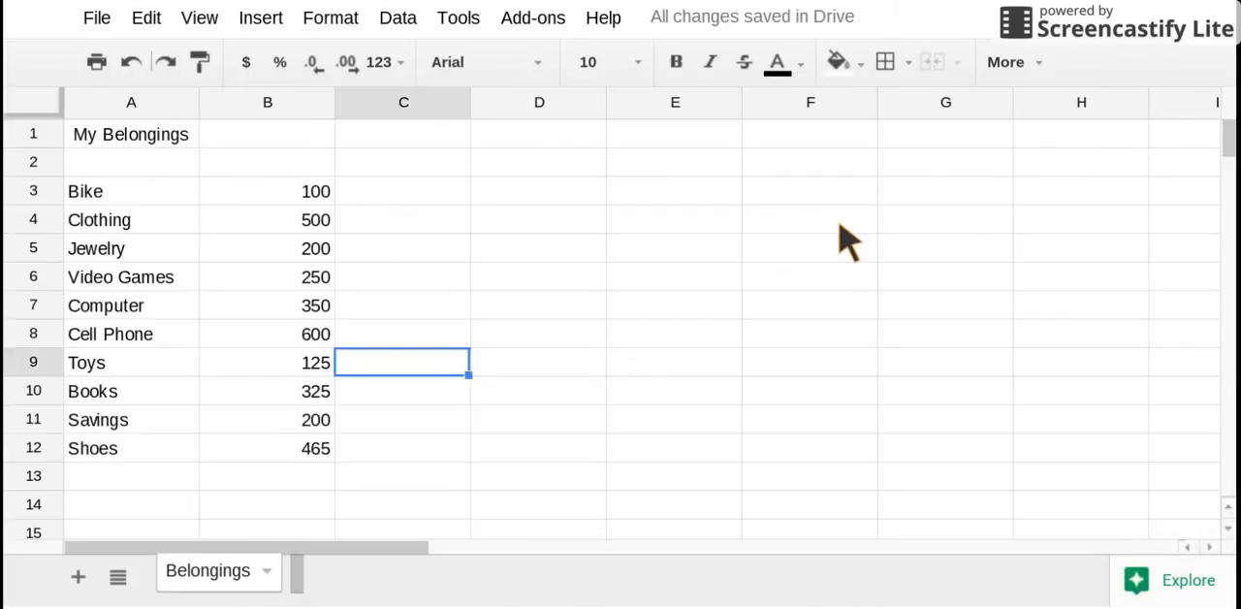
Review the title in A1, the item names in A3:A12 and the amounts in B3:B12
{"action": "left_click", "coordinate": [115, 137]}
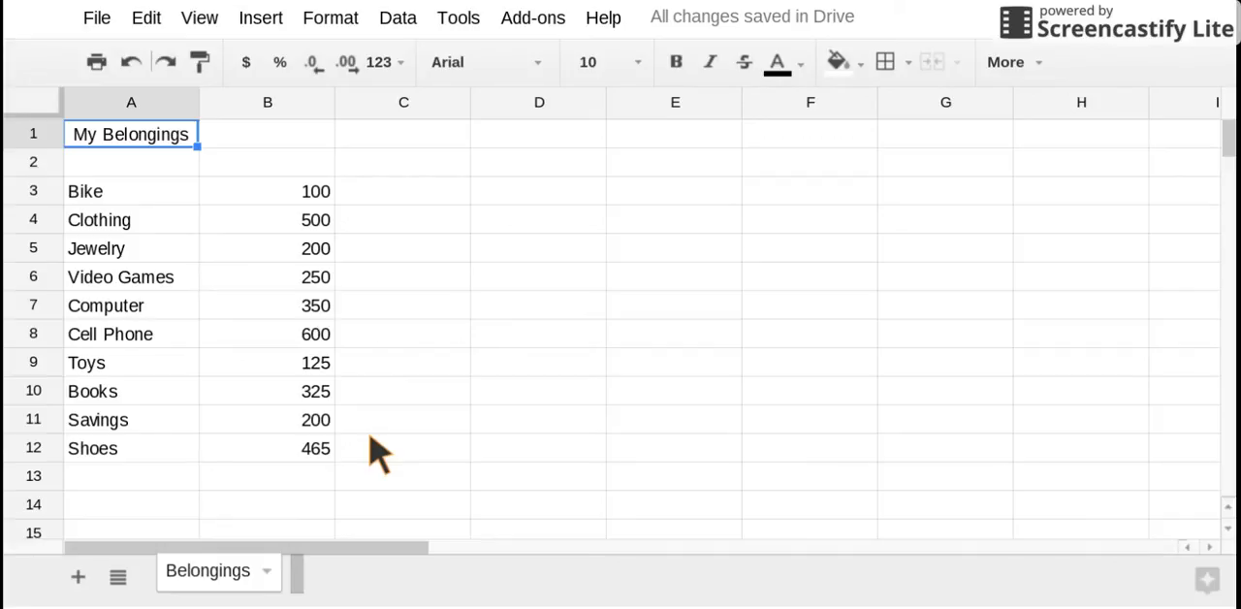
{"action": "left_click", "coordinate": [121, 137]}
{"action": "left_click", "coordinate": [95, 199]}
{"action": "left_click_drag", "start_coordinate": [100, 200], "coordinate": [100, 469]}
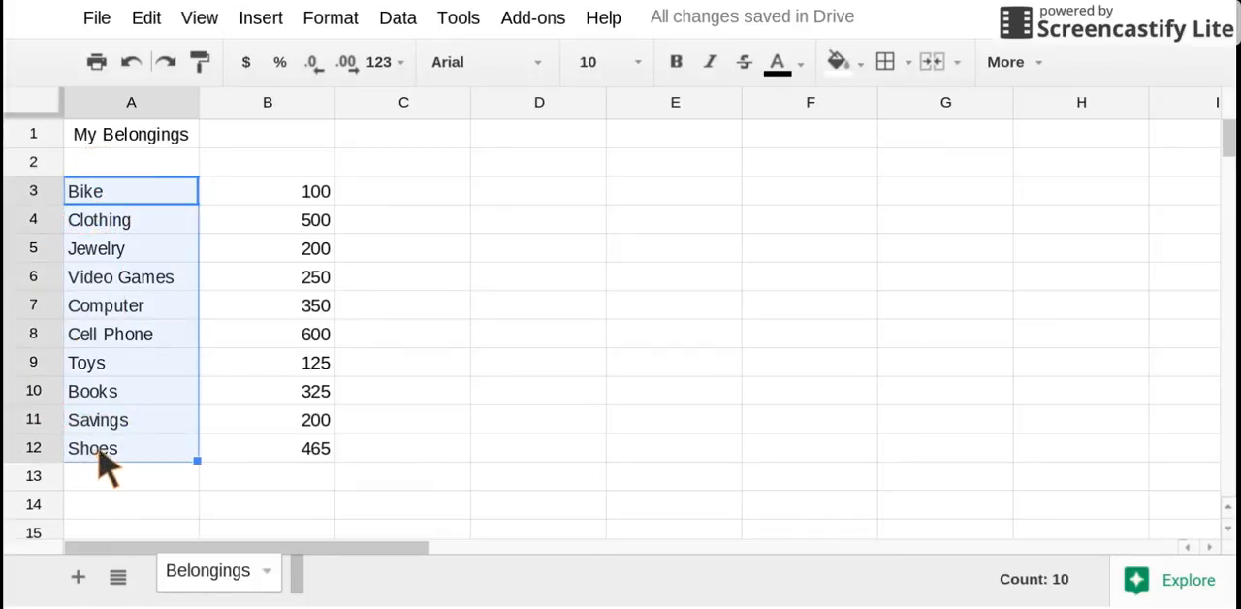
{"action": "left_click", "coordinate": [278, 197]}
{"action": "left_click_drag", "start_coordinate": [278, 206], "coordinate": [272, 462]}
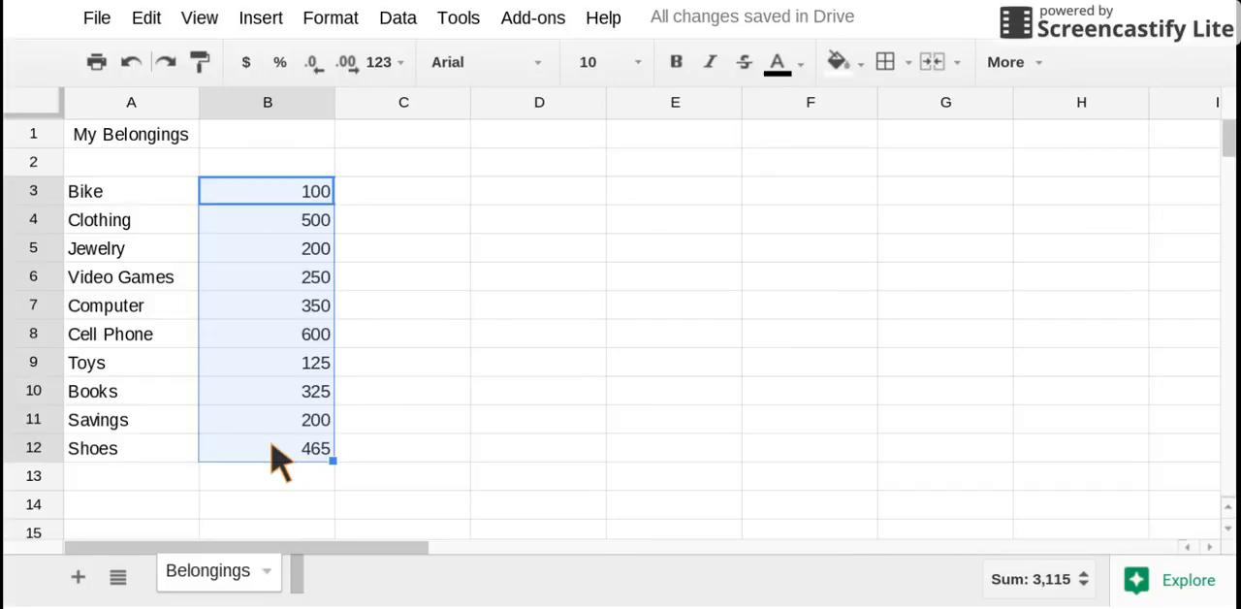
{"action": "left_click", "coordinate": [281, 454]}
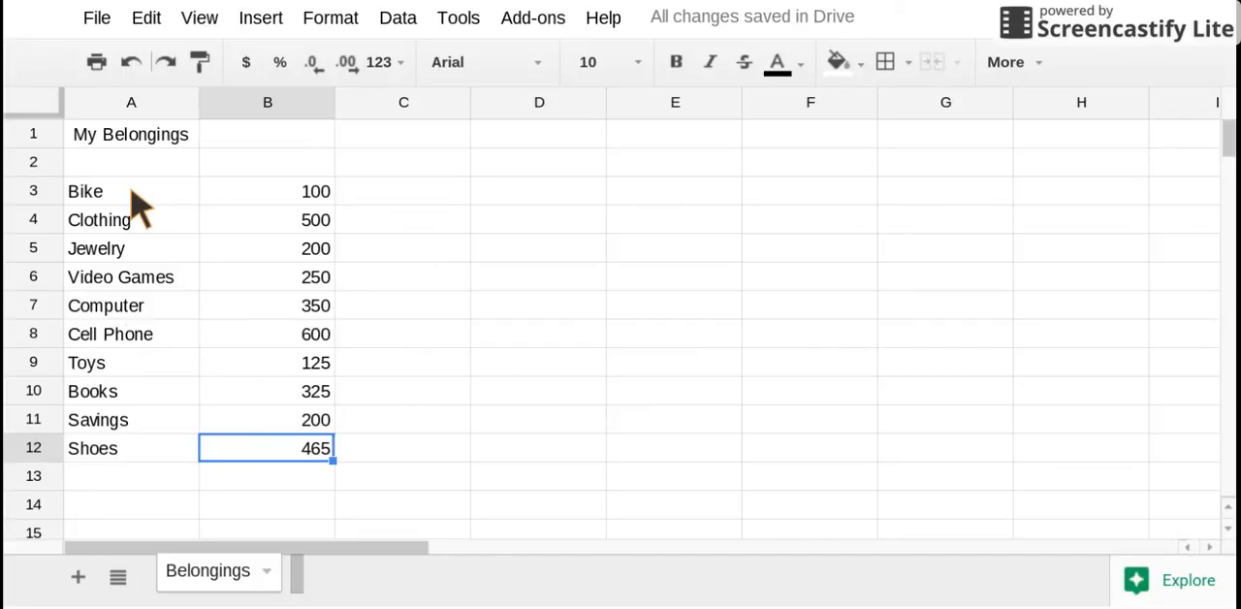
Enter the label TOTAL in cell A13 below the list of items
{"action": "left_click", "coordinate": [113, 481]}
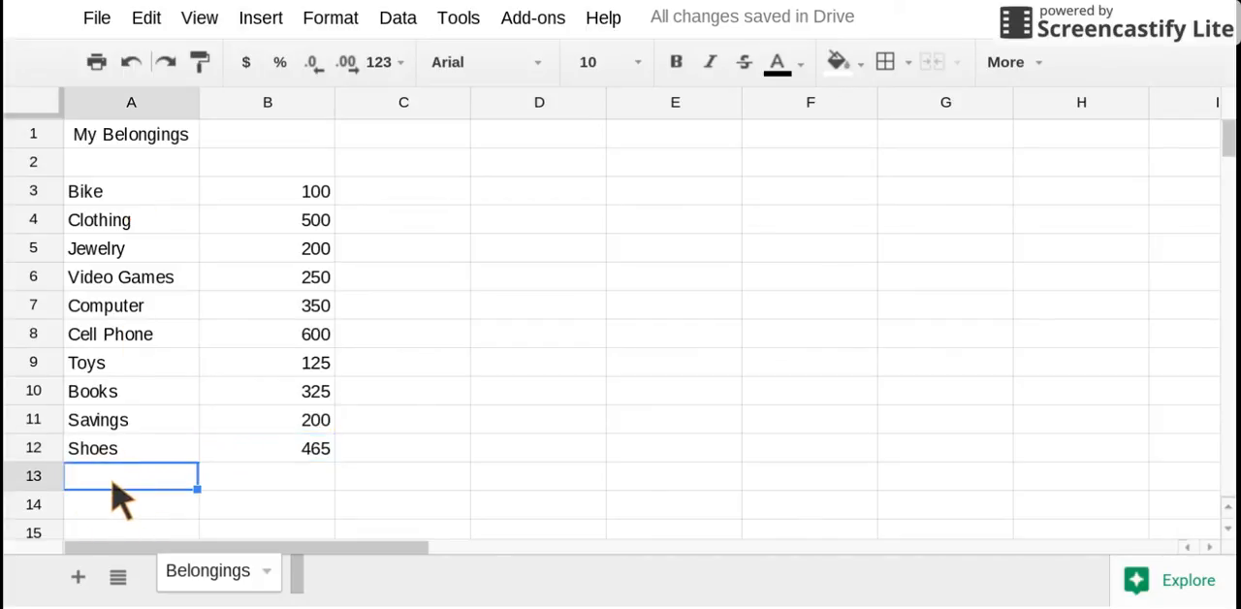
{"action": "type", "text": "TOTAL"}
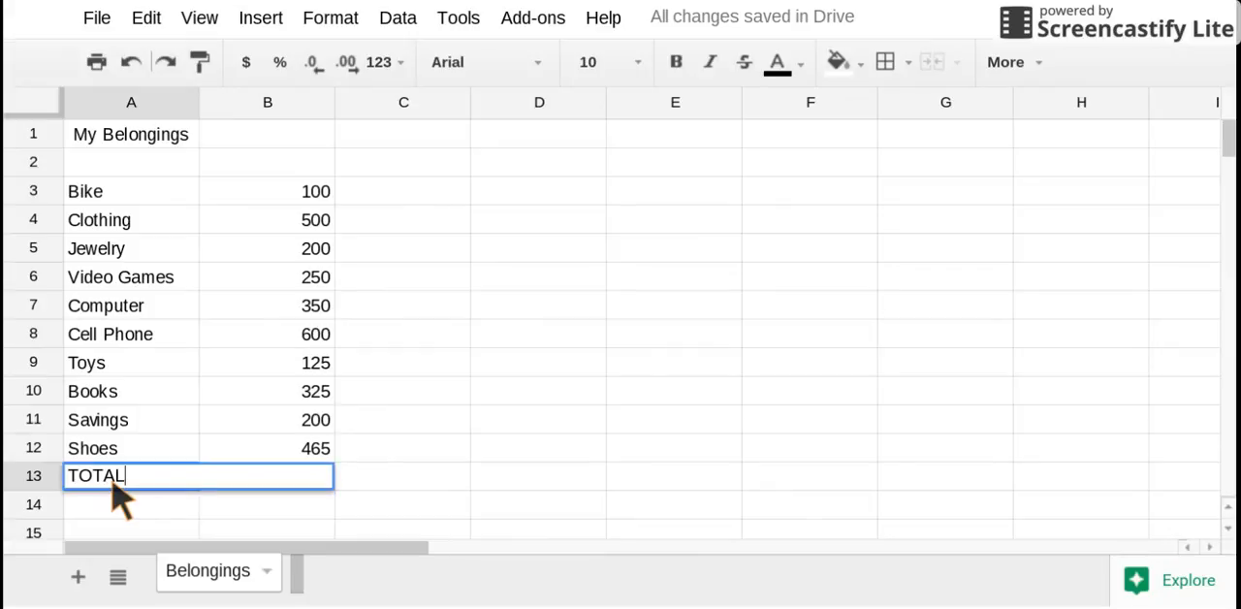
{"action": "key", "text": "Tab"}
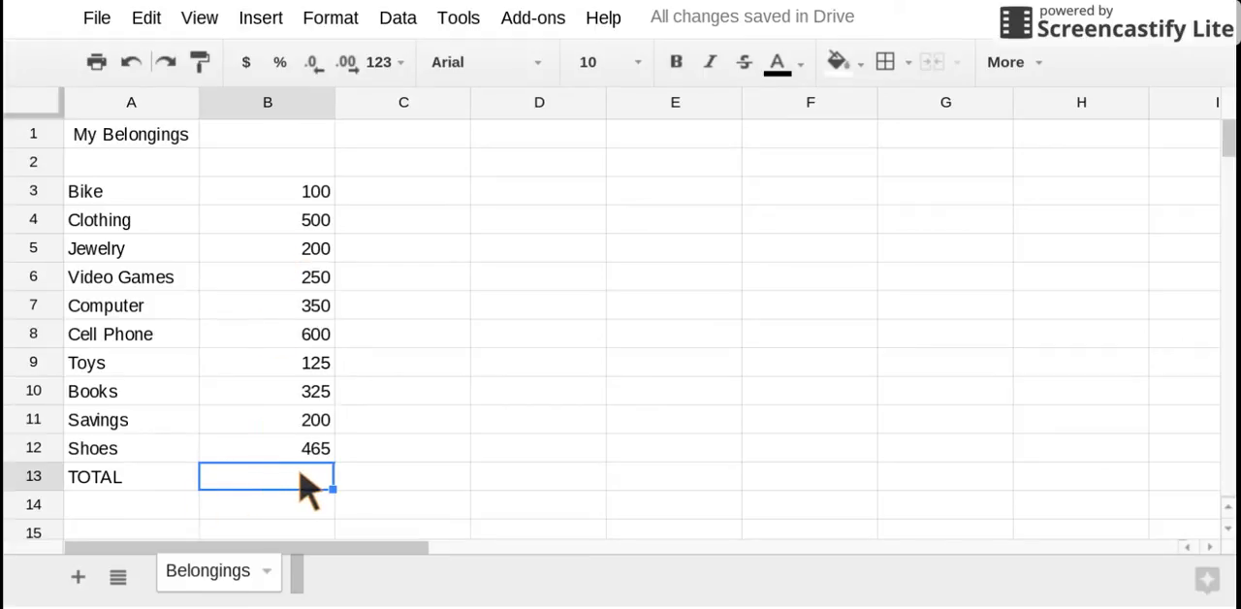
Add up the amounts in B3:B12 with a SUM function in cell B13
{"action": "left_click", "coordinate": [1016, 66]}
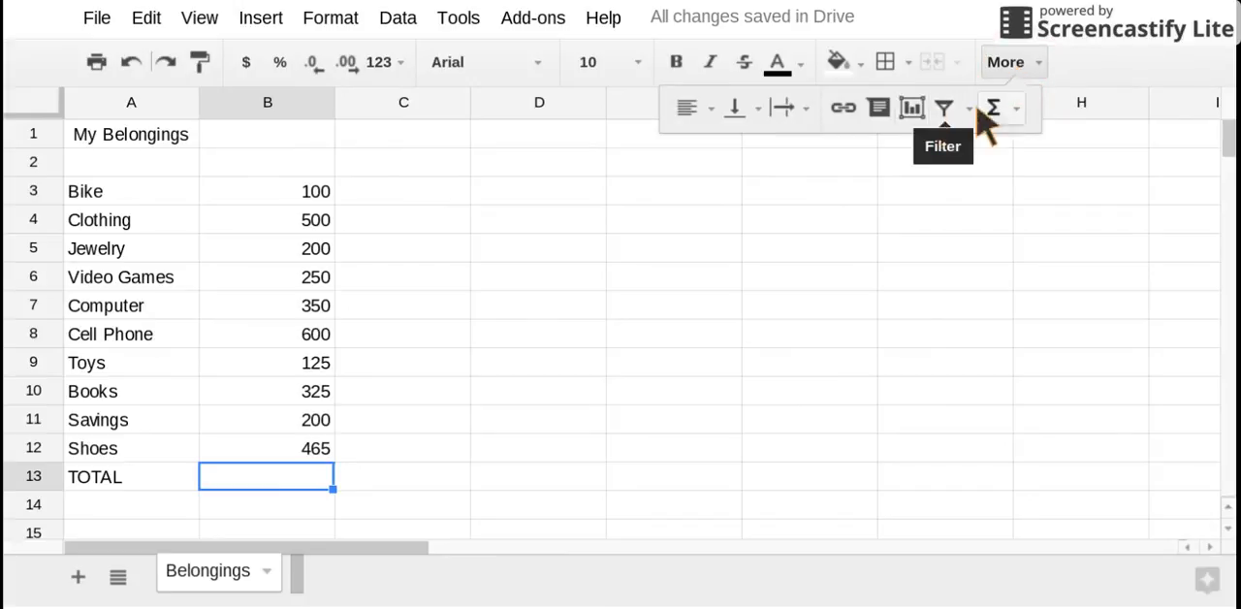
{"action": "left_click", "coordinate": [1001, 108]}
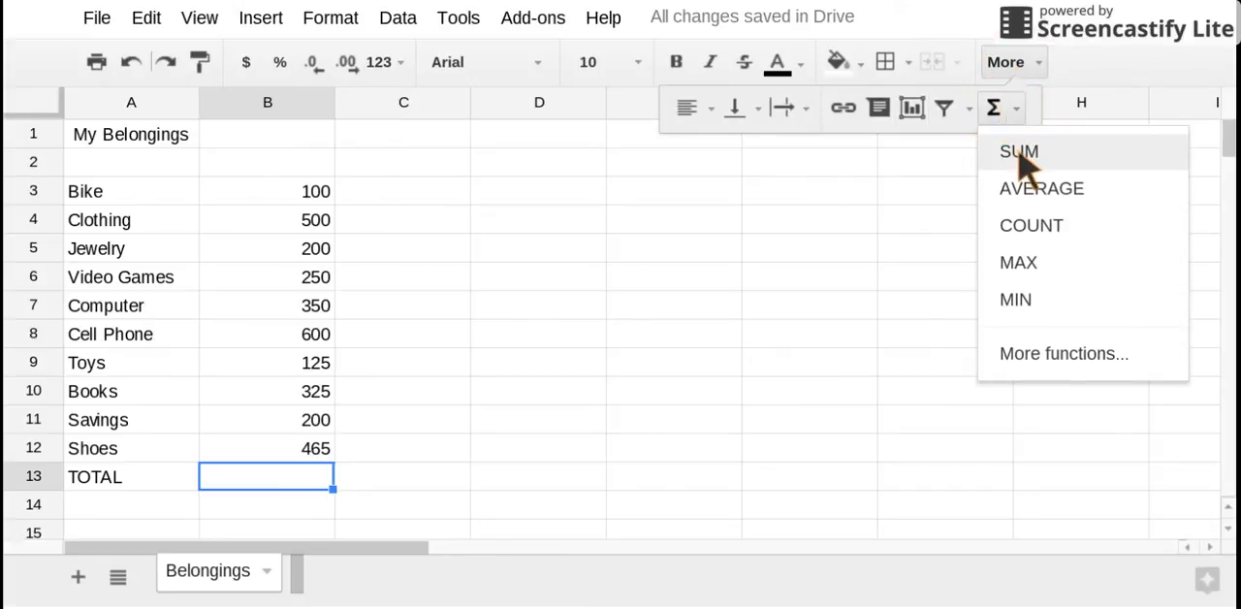
{"action": "left_click", "coordinate": [1022, 155]}
{"action": "left_click_drag", "start_coordinate": [315, 194], "coordinate": [319, 452]}
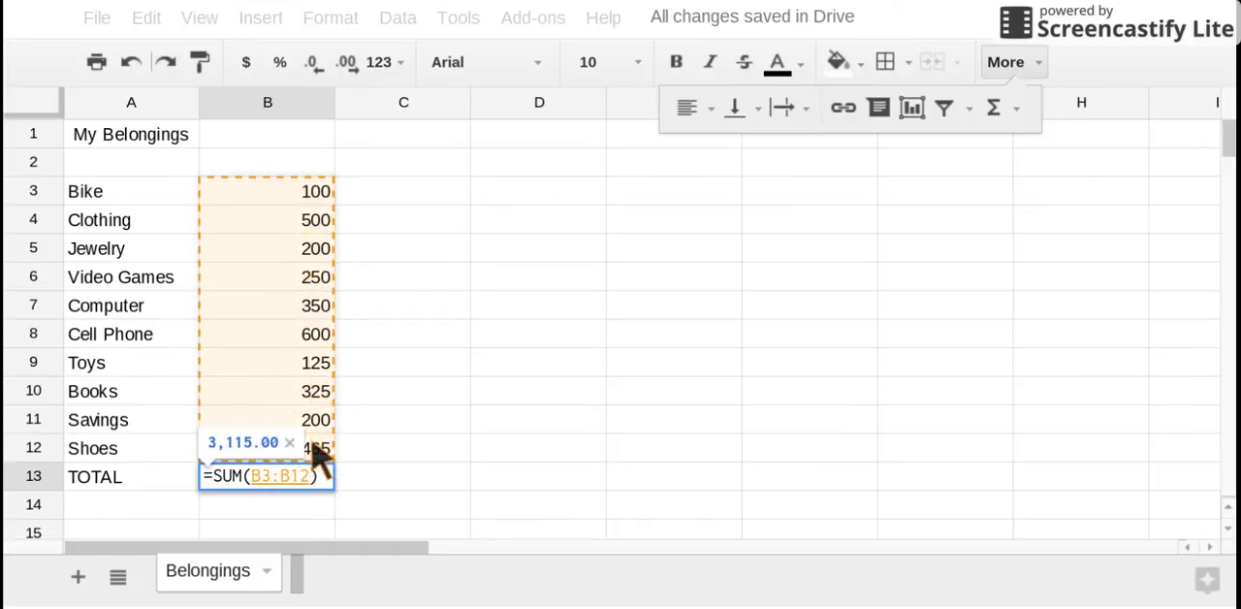
{"action": "key", "text": "Return"}
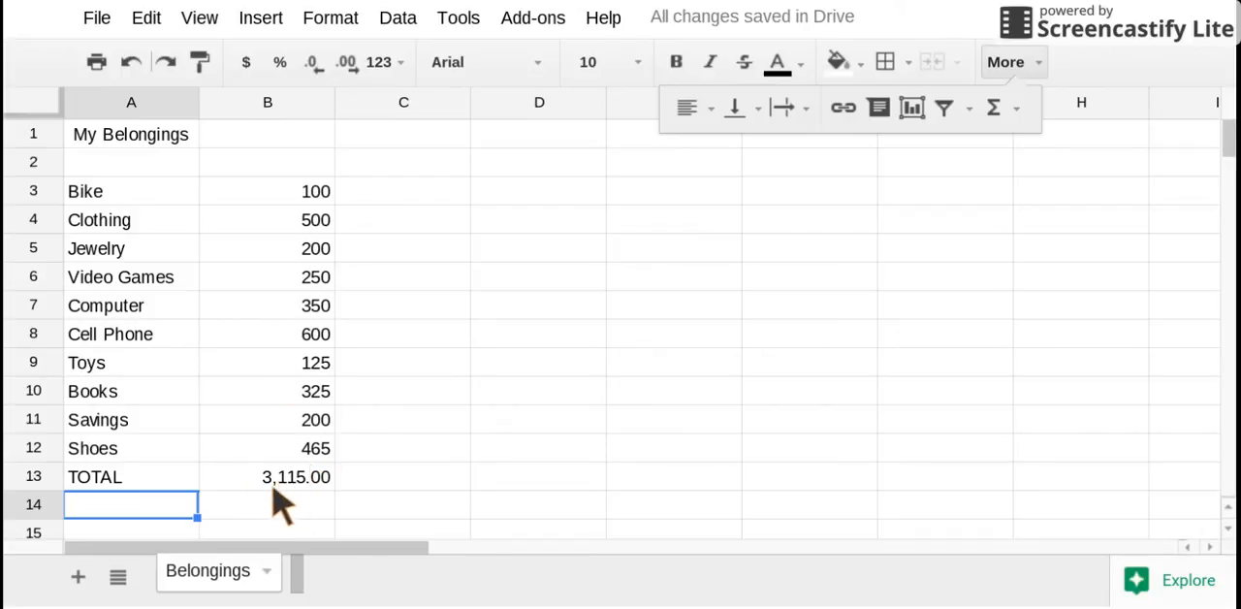
Format the amounts and the total in B3:B13 as currency
{"action": "left_click_drag", "start_coordinate": [260, 189], "coordinate": [274, 476]}
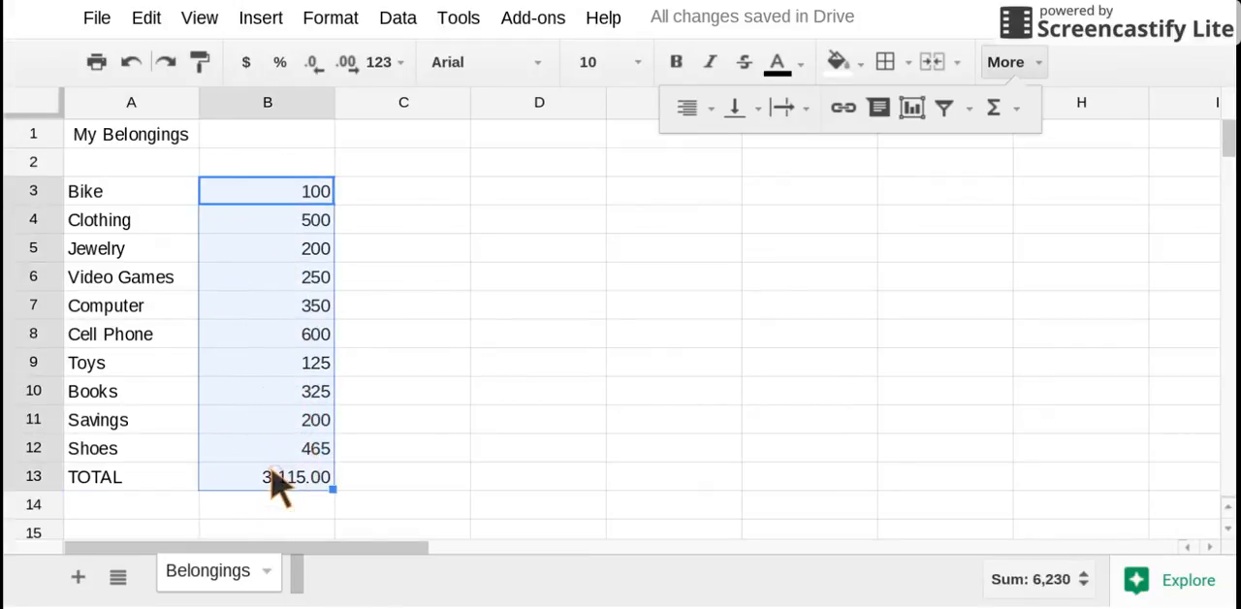
{"action": "left_click", "coordinate": [246, 64]}
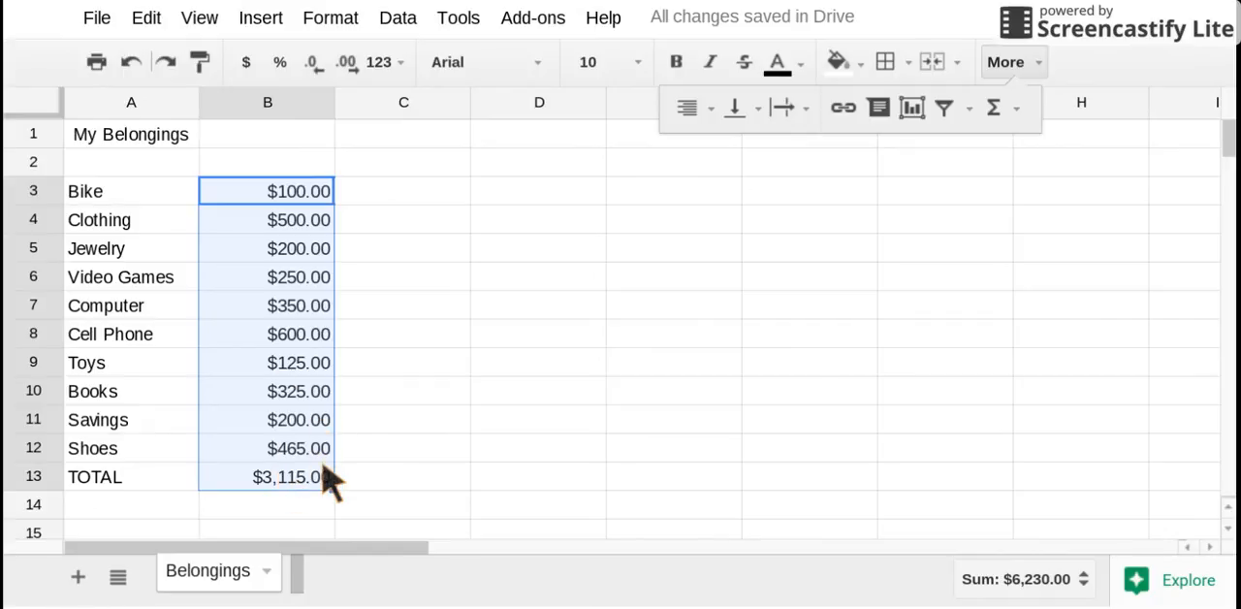
{"action": "left_click", "coordinate": [271, 364]}
Merge cells A1:B1 and center the My Belongings title across them
{"action": "left_click_drag", "start_coordinate": [148, 141], "coordinate": [236, 140]}
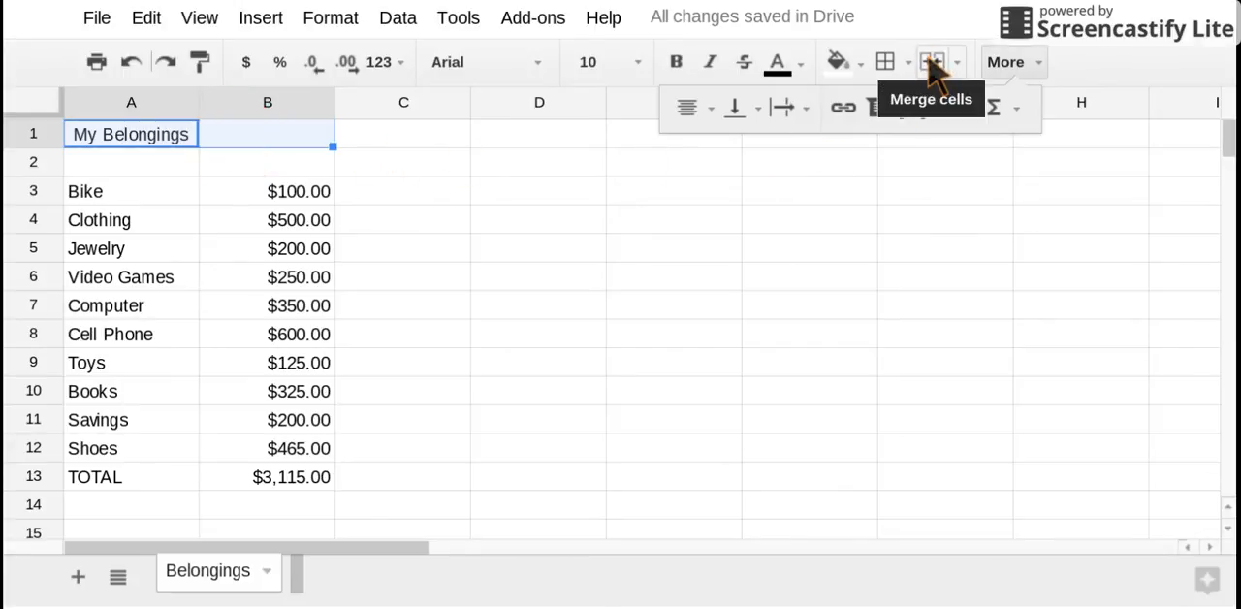
{"action": "left_click", "coordinate": [931, 62]}
{"action": "left_click", "coordinate": [704, 109]}
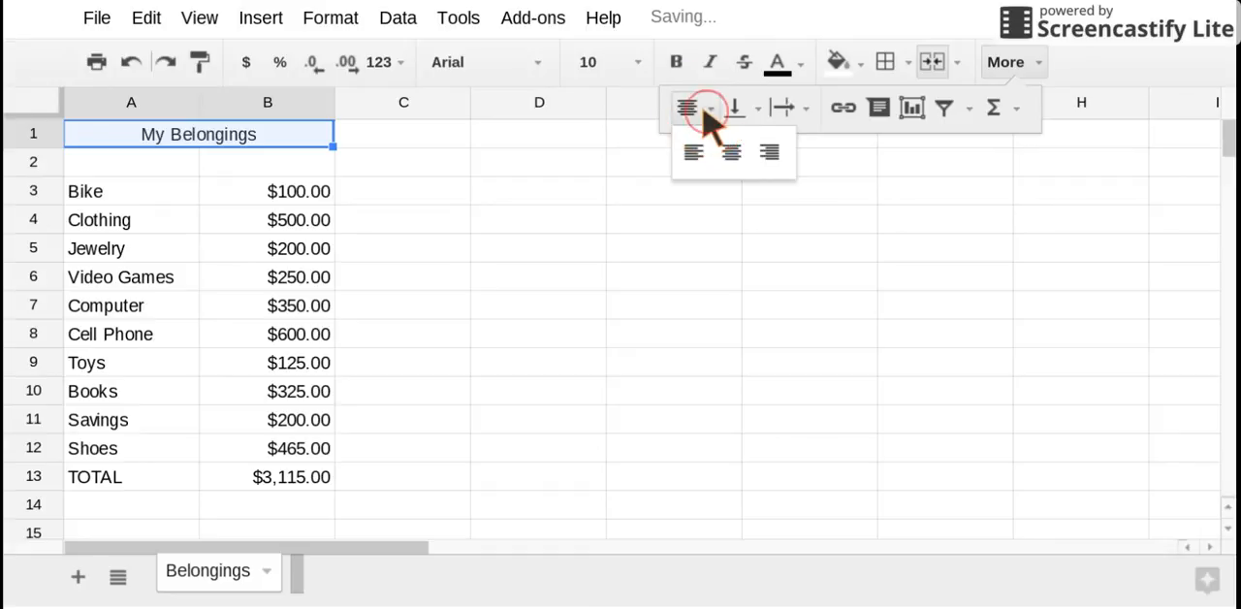
{"action": "left_click", "coordinate": [731, 153]}
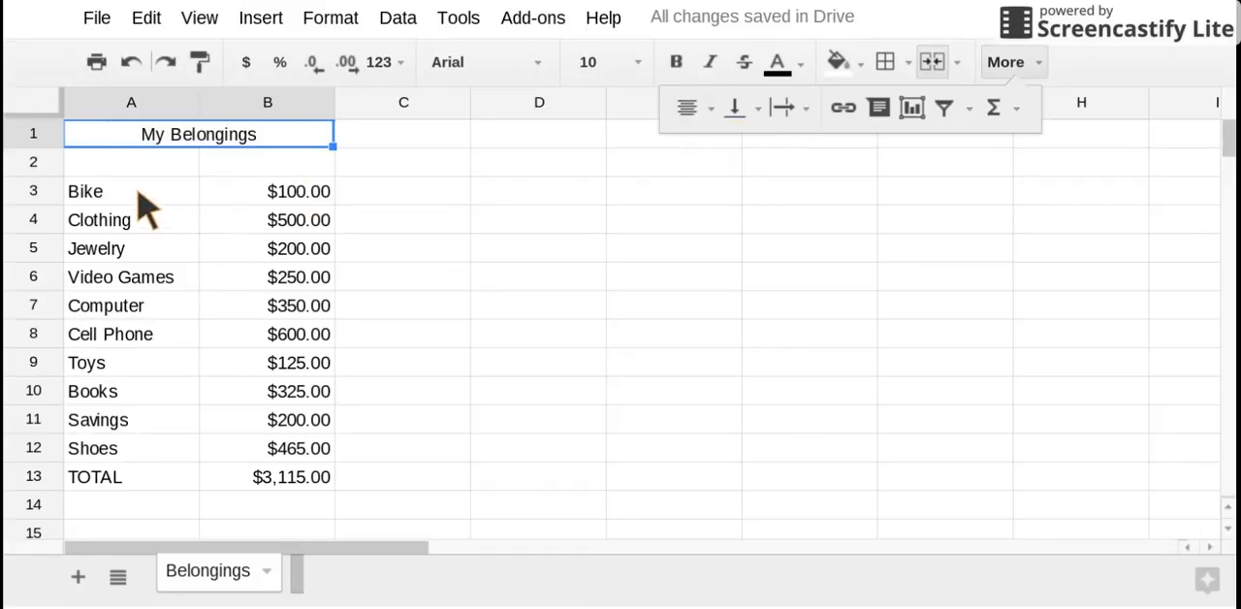
Apply yellow borders to all sides of the cells in A3:B13
{"action": "left_click_drag", "start_coordinate": [136, 192], "coordinate": [252, 473]}
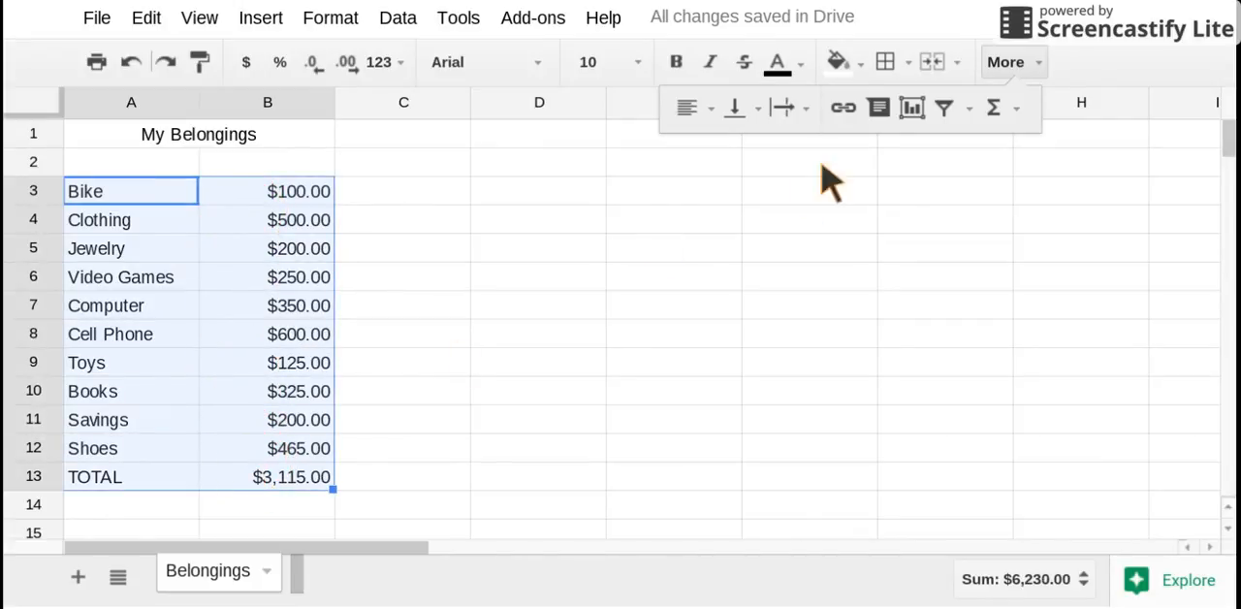
{"action": "left_click", "coordinate": [888, 66]}
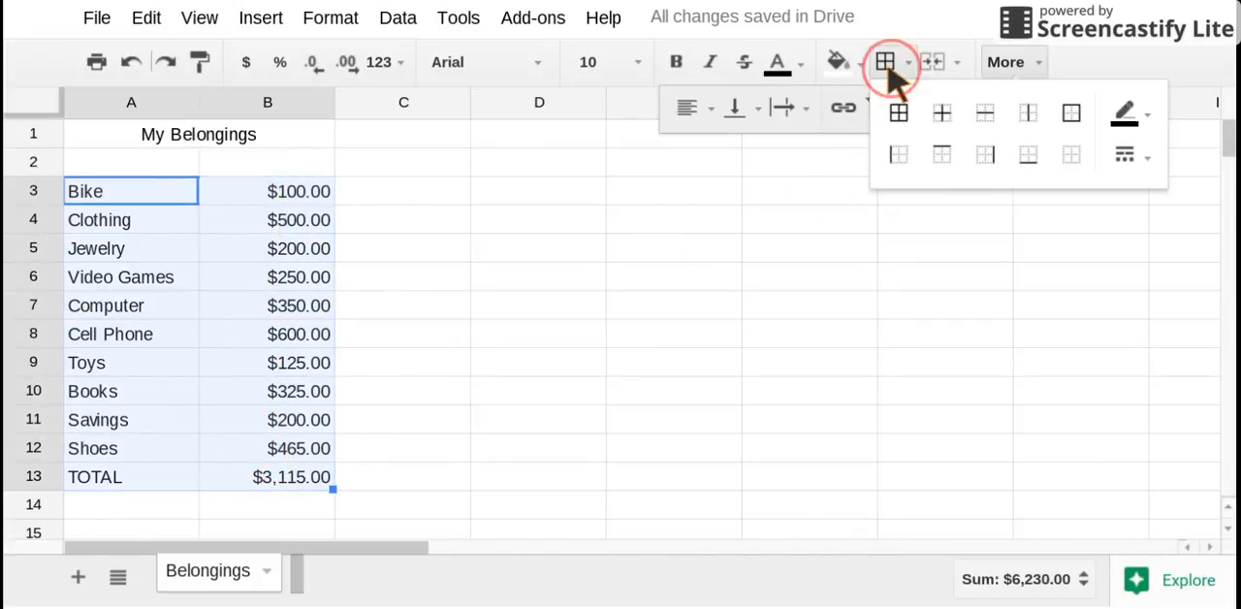
{"action": "left_click", "coordinate": [1136, 124]}
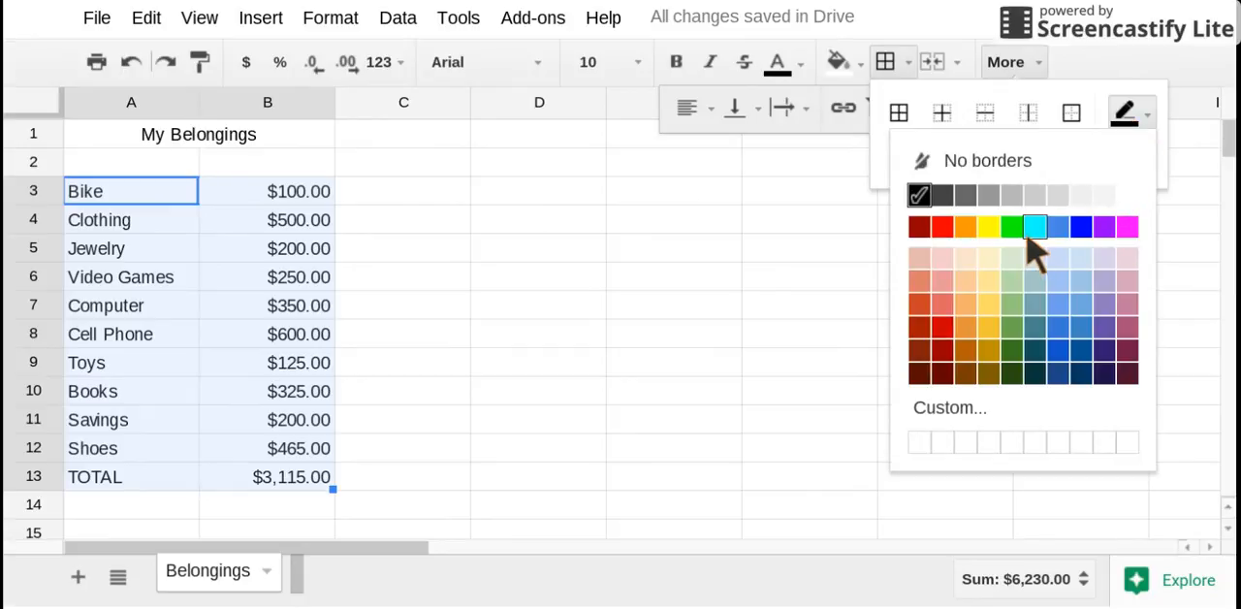
{"action": "left_click", "coordinate": [988, 227]}
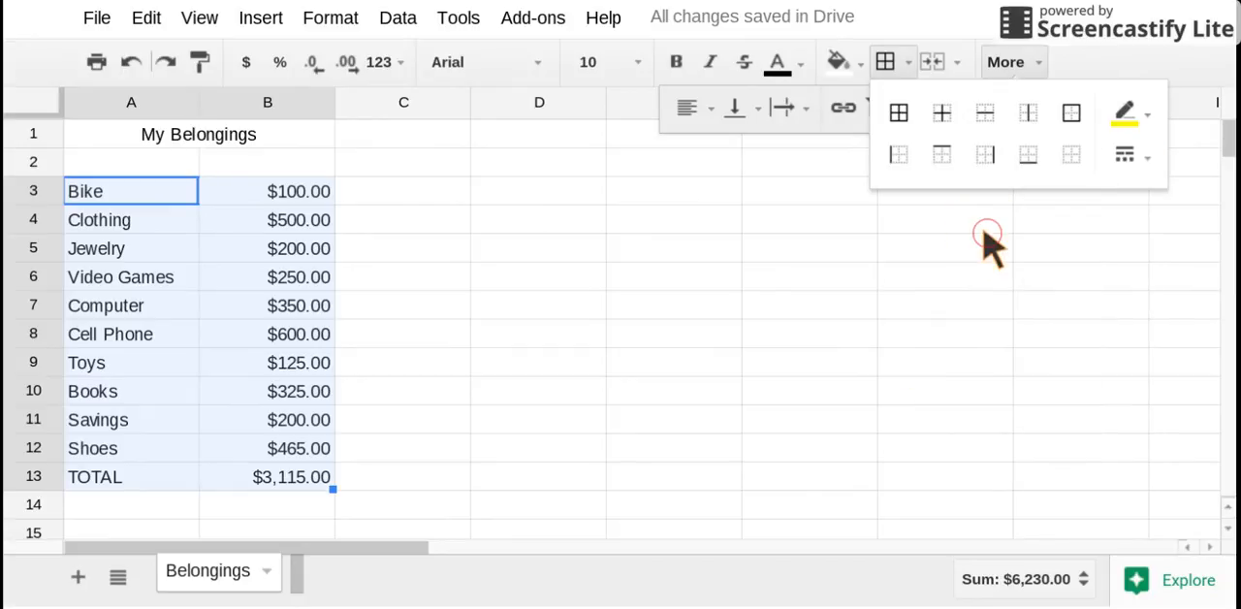
{"action": "left_click", "coordinate": [899, 111]}
{"action": "left_click", "coordinate": [405, 249]}
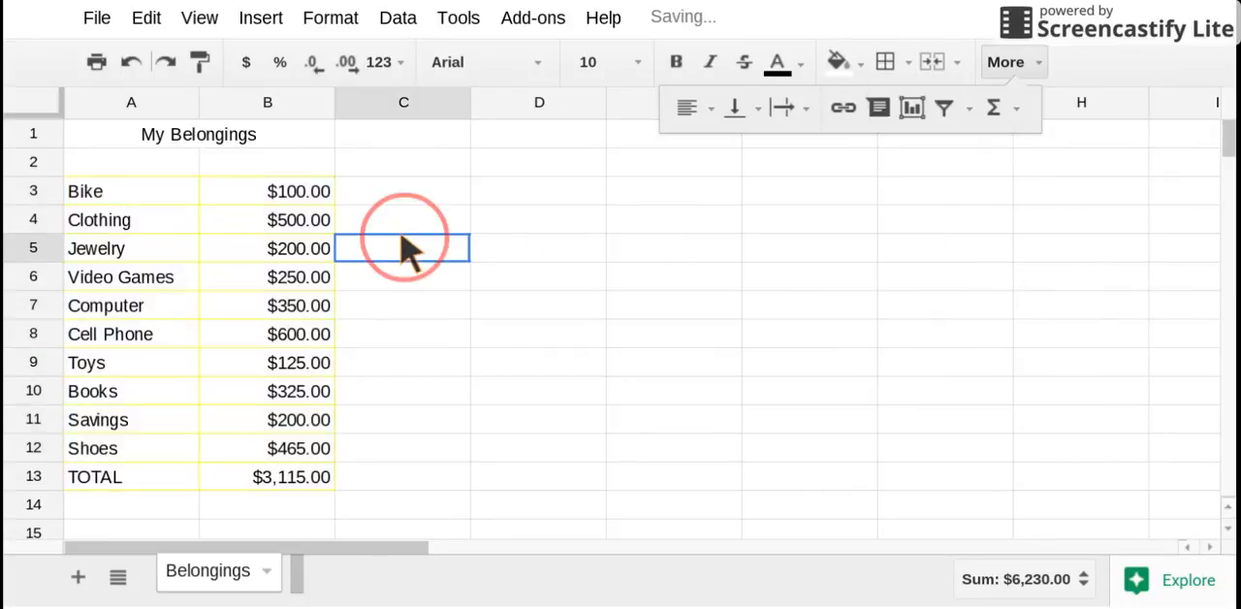
Fill the amounts in B3:B12 with green and the item names in A3:A12 with purple
{"action": "mouse_move", "coordinate": [258, 200]}
{"action": "left_mouse_down"}
{"action": "mouse_move", "coordinate": [332, 332]}
{"action": "mouse_move", "coordinate": [262, 476]}
{"action": "mouse_move", "coordinate": [250, 477]}
{"action": "mouse_move", "coordinate": [258, 451]}
{"action": "left_mouse_up"}
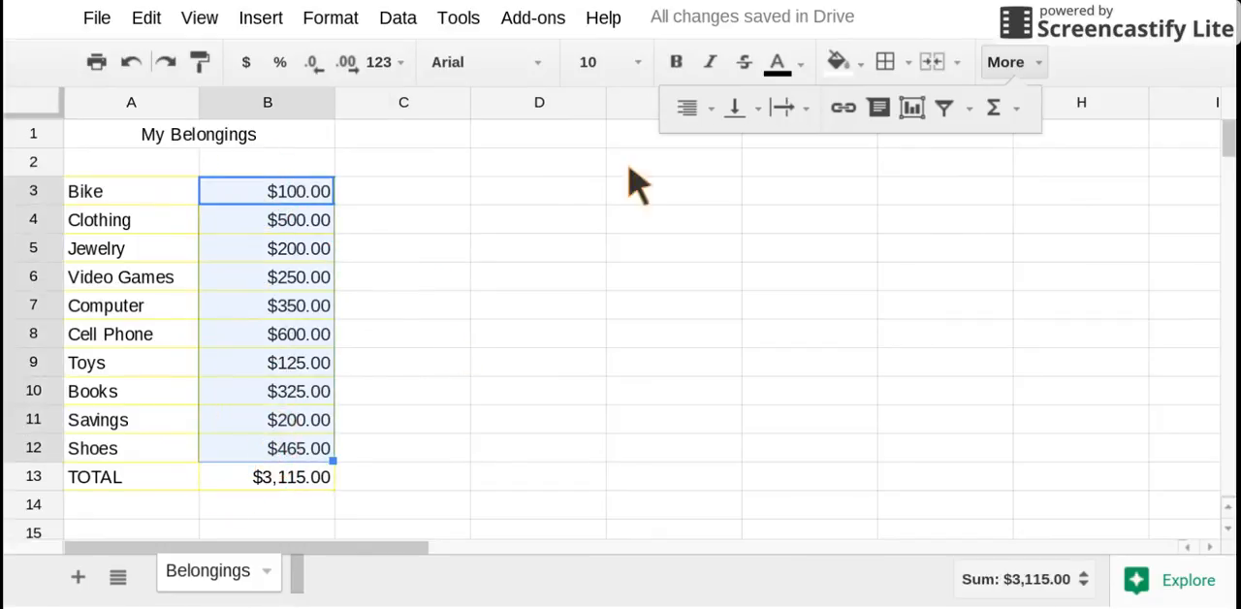
{"action": "left_click", "coordinate": [837, 62]}
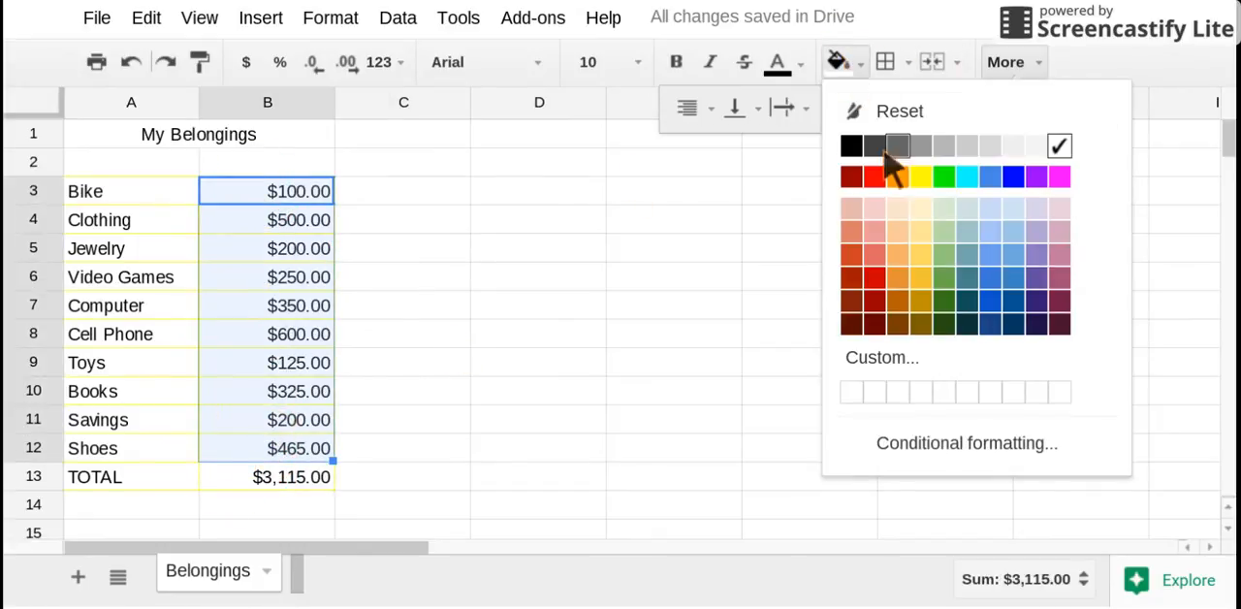
{"action": "left_click", "coordinate": [941, 174]}
{"action": "left_click_drag", "start_coordinate": [138, 199], "coordinate": [140, 463]}
{"action": "left_click", "coordinate": [839, 62]}
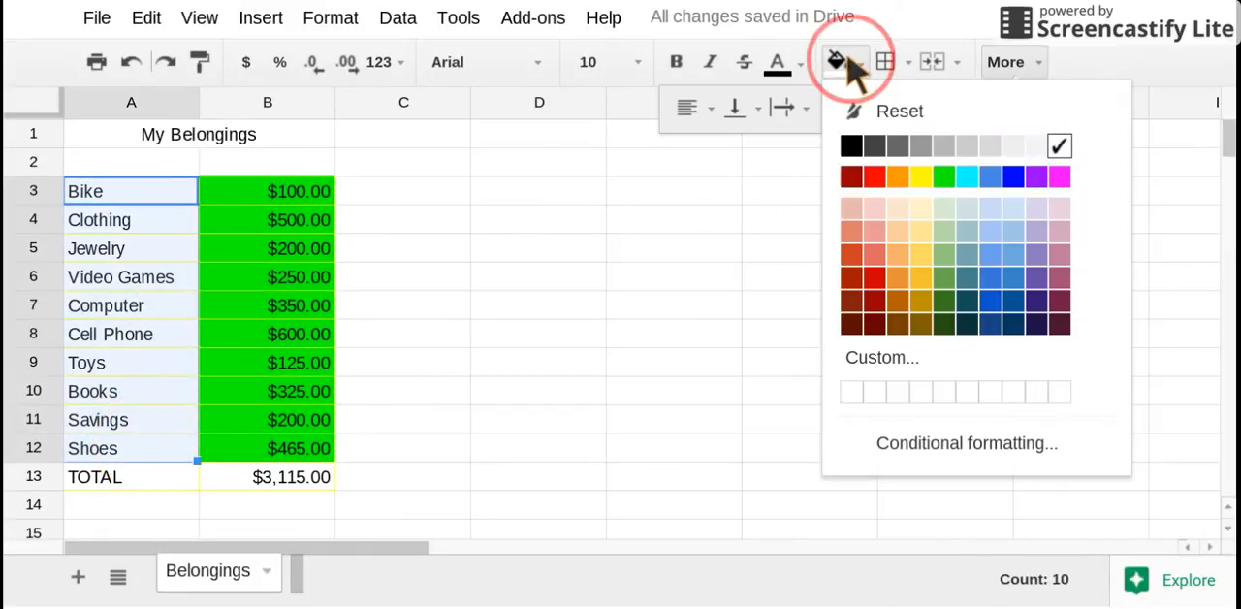
{"action": "left_click", "coordinate": [1038, 177]}
Color the text of the amounts in B3:B12 purple and the item names in A3:A12 green
{"action": "left_click_drag", "start_coordinate": [250, 201], "coordinate": [285, 463]}
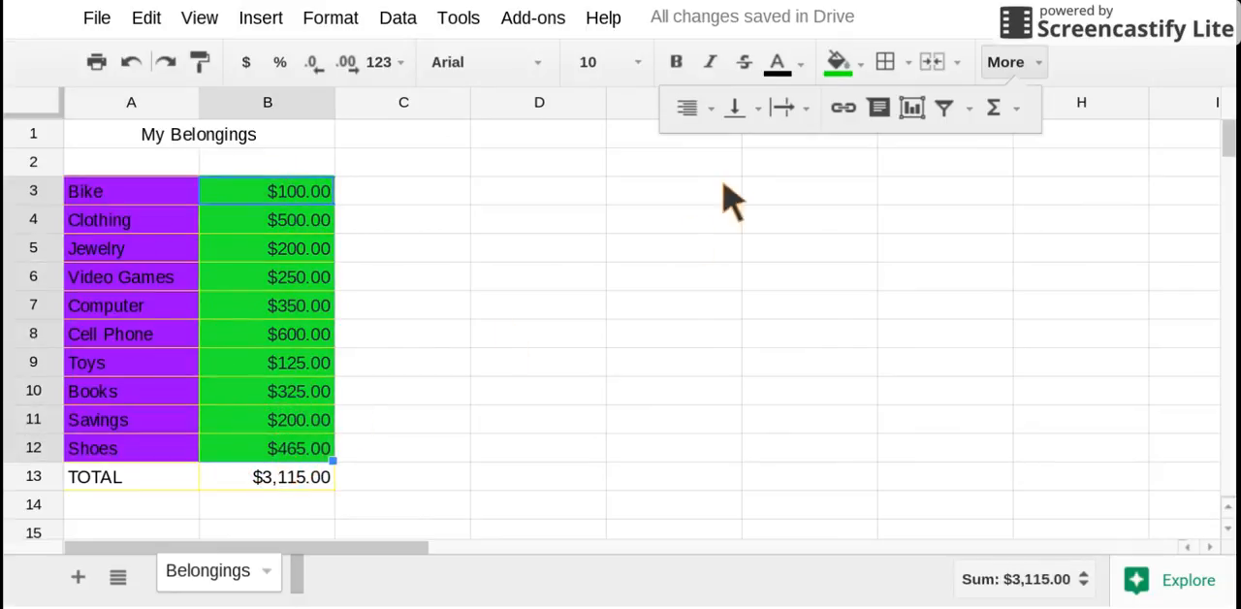
{"action": "left_click", "coordinate": [799, 62]}
{"action": "left_click", "coordinate": [976, 174]}
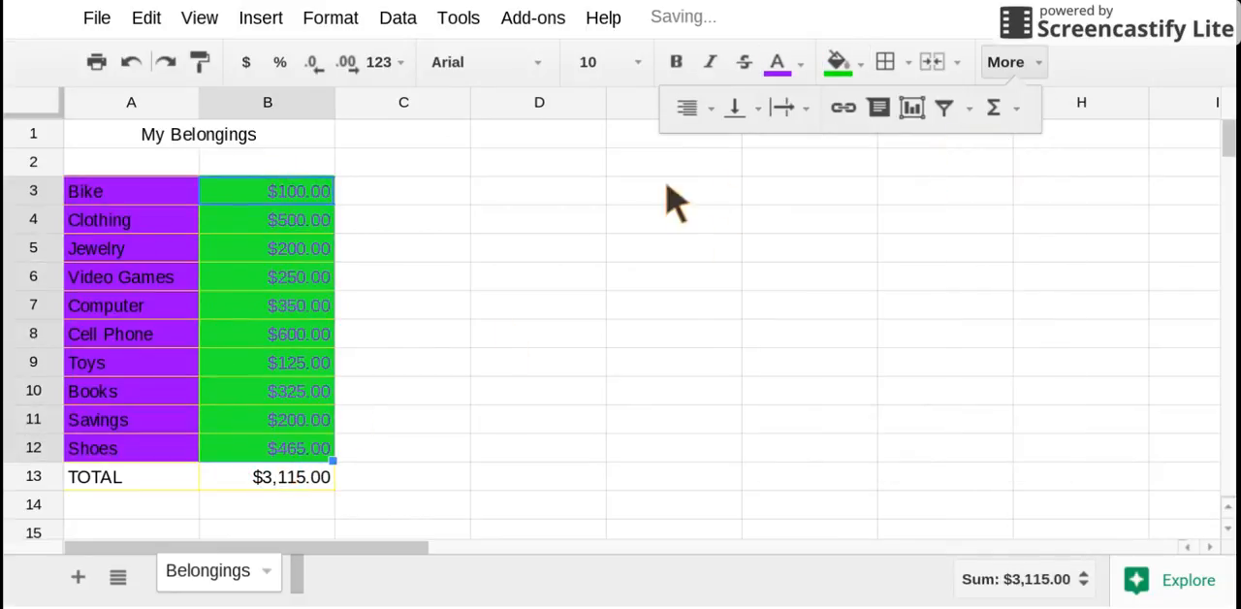
{"action": "left_click_drag", "start_coordinate": [85, 206], "coordinate": [166, 456]}
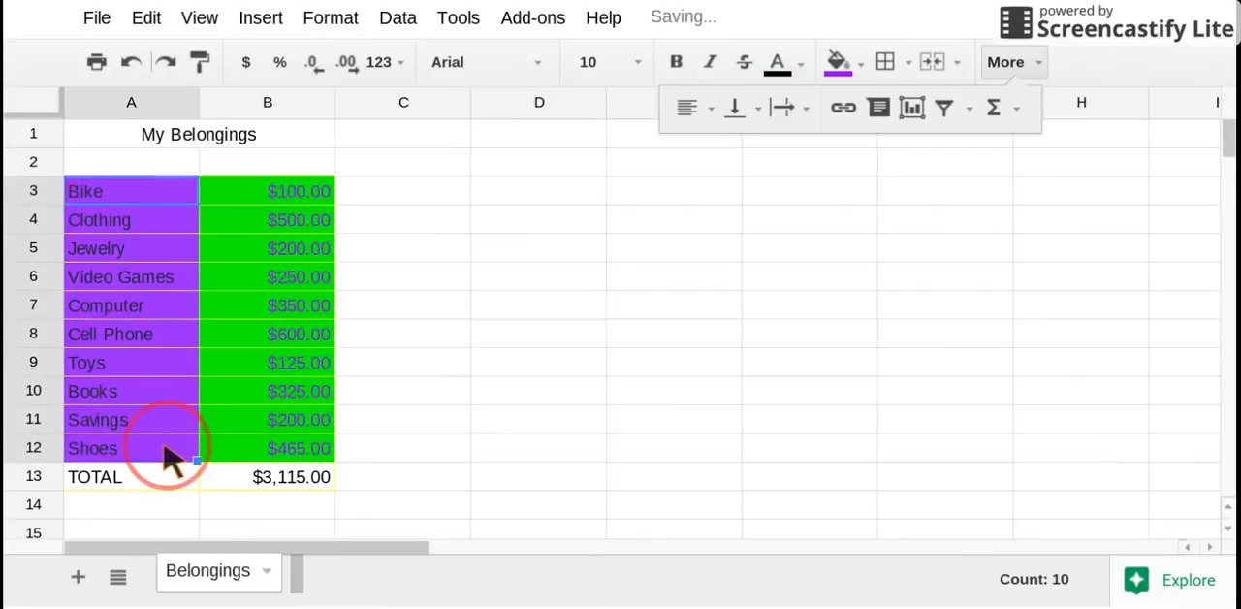
{"action": "left_click", "coordinate": [797, 62]}
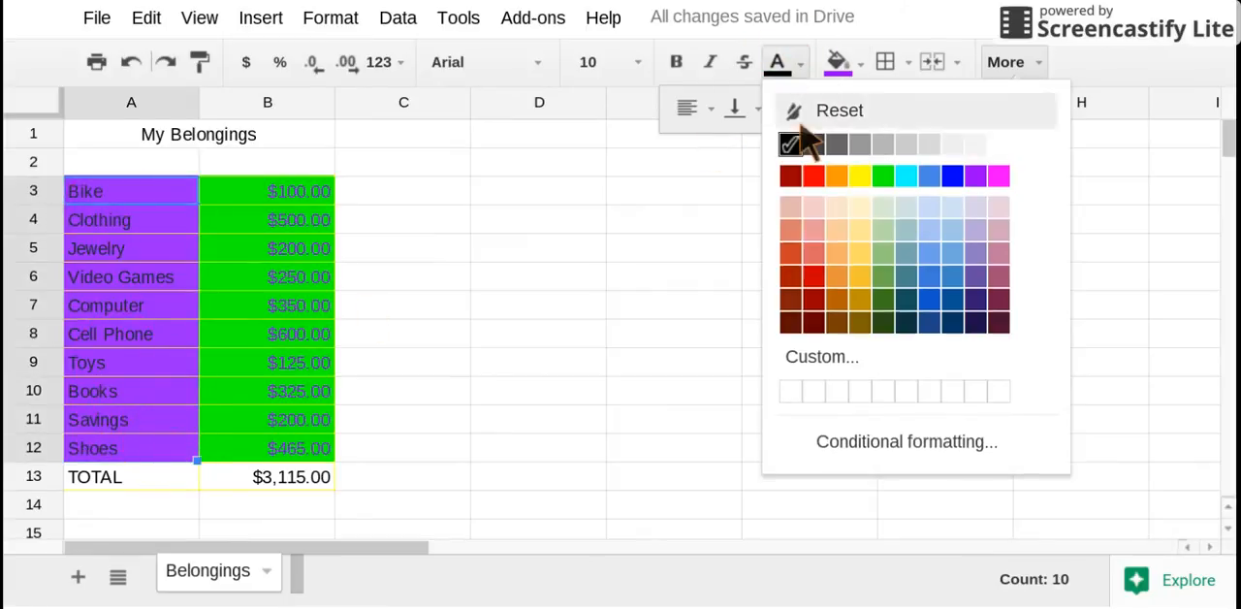
{"action": "left_click", "coordinate": [882, 175]}
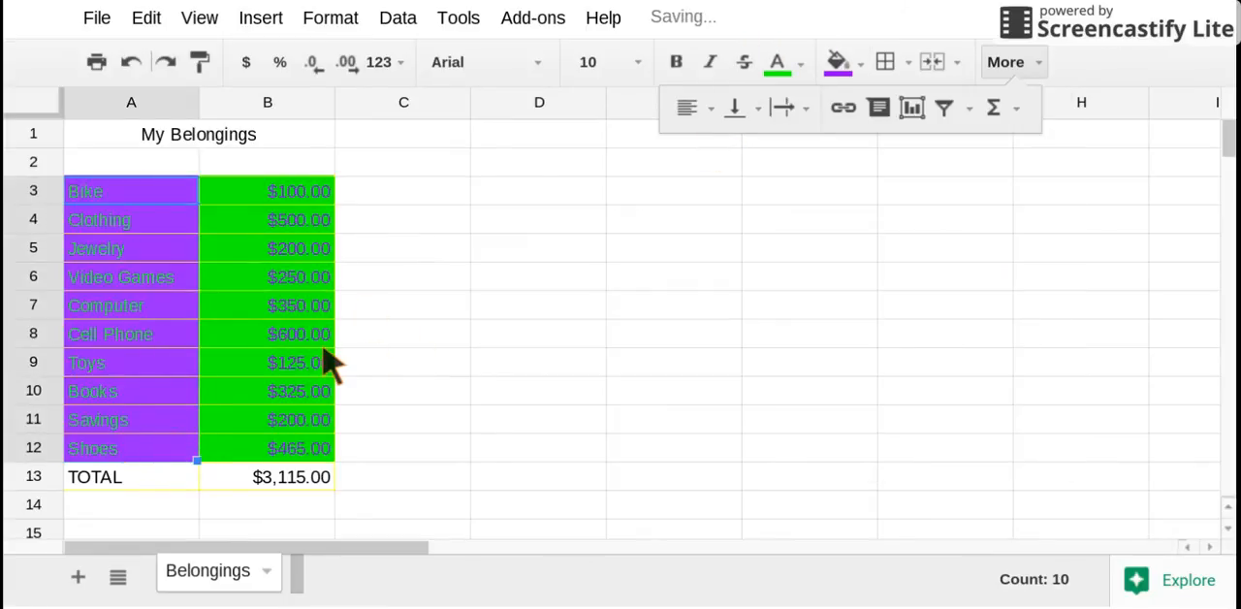
{"action": "left_click", "coordinate": [271, 330]}
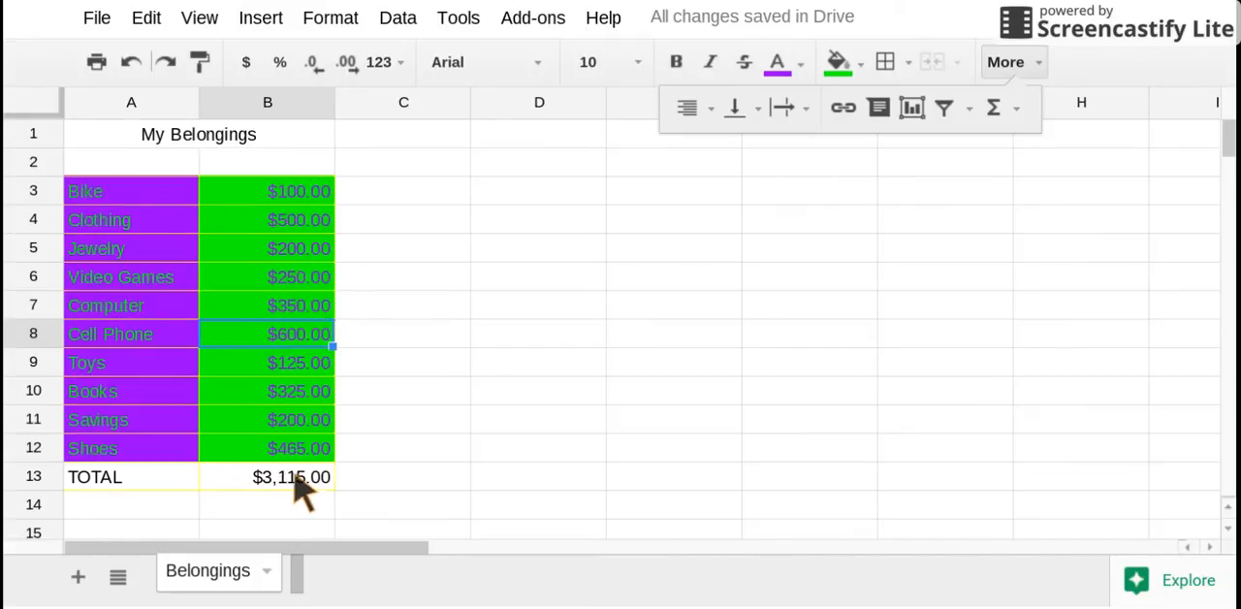
Set the My Belongings title in the Berkshire Swash font at size 14
{"action": "left_click", "coordinate": [222, 140]}
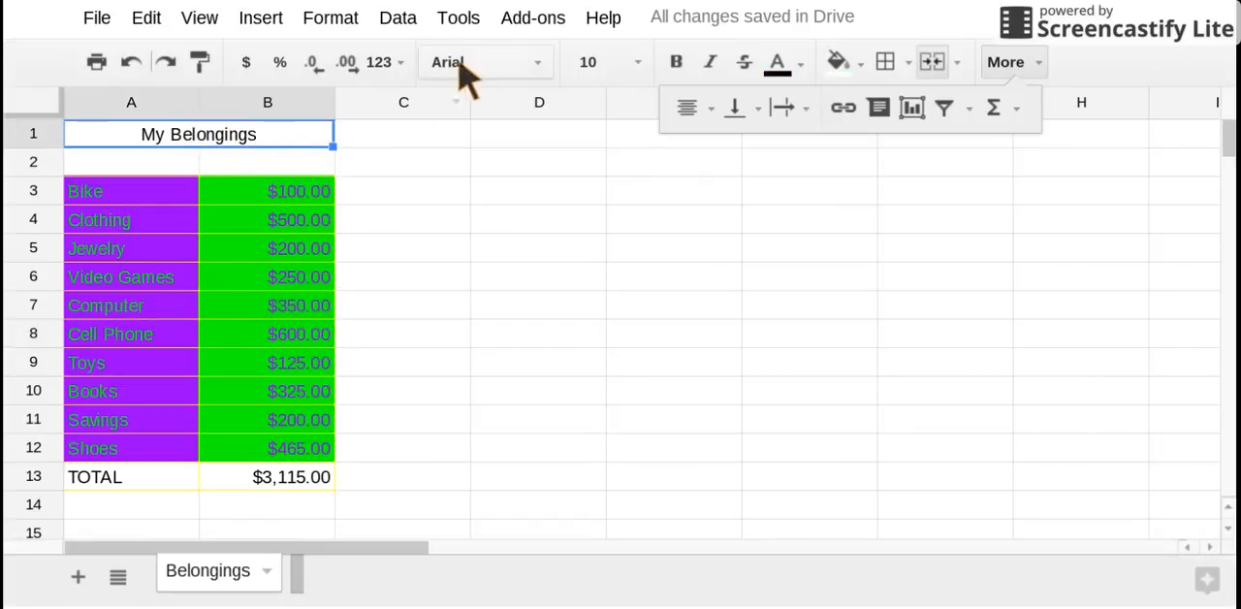
{"action": "left_click", "coordinate": [539, 70]}
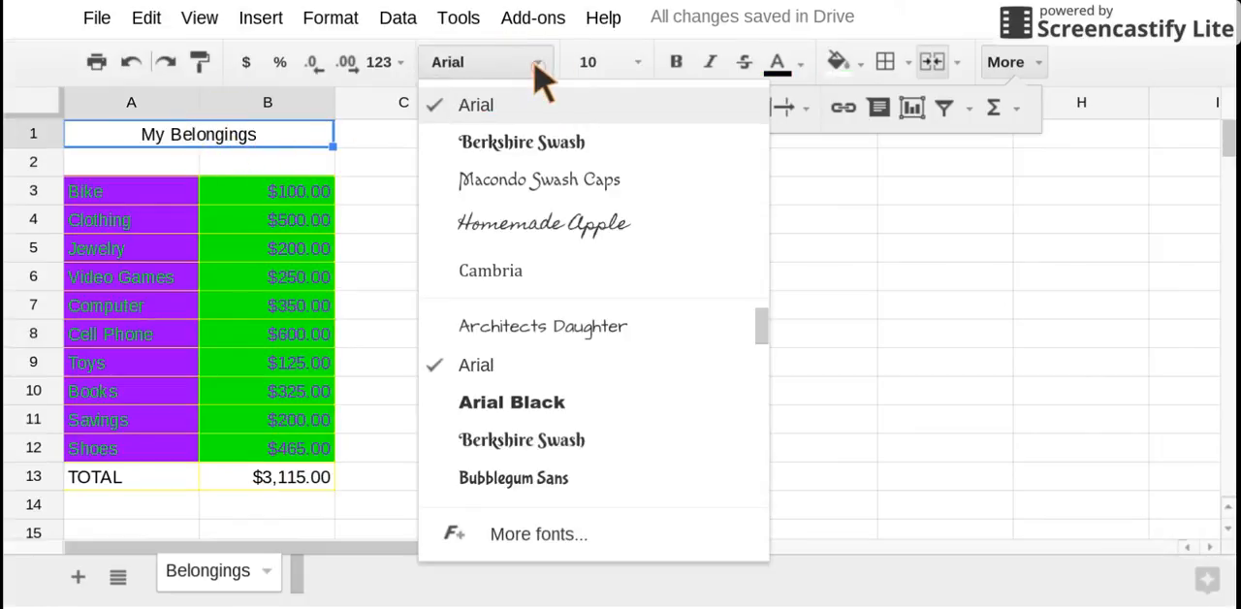
{"action": "left_click", "coordinate": [536, 143]}
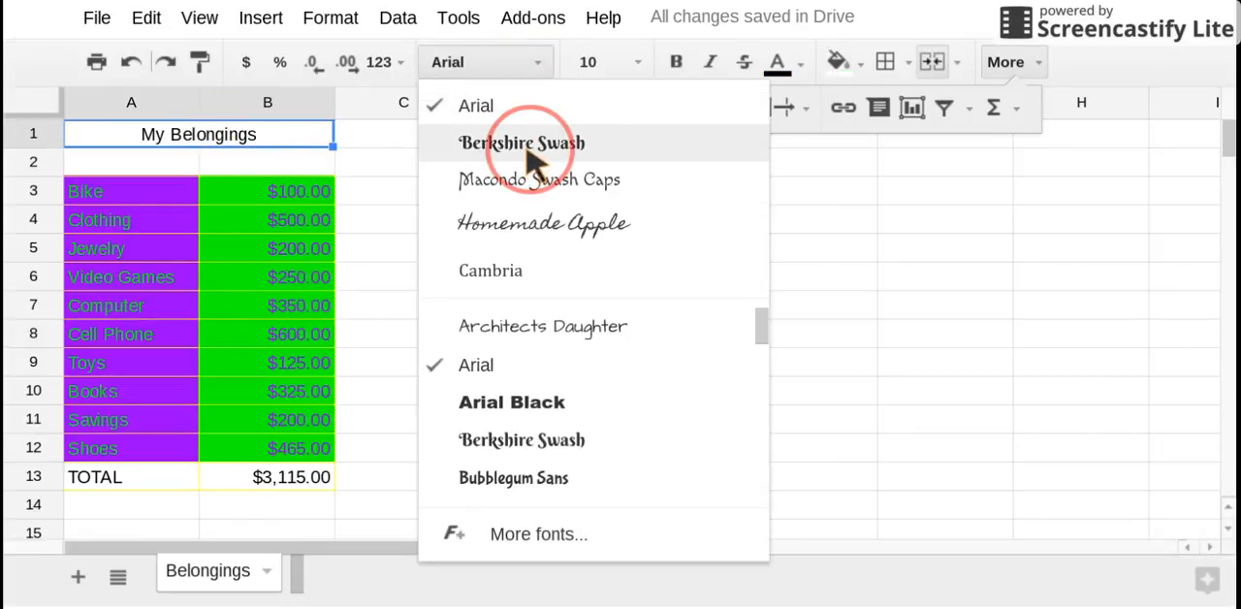
{"action": "left_click", "coordinate": [620, 64]}
{"action": "left_click", "coordinate": [610, 361]}
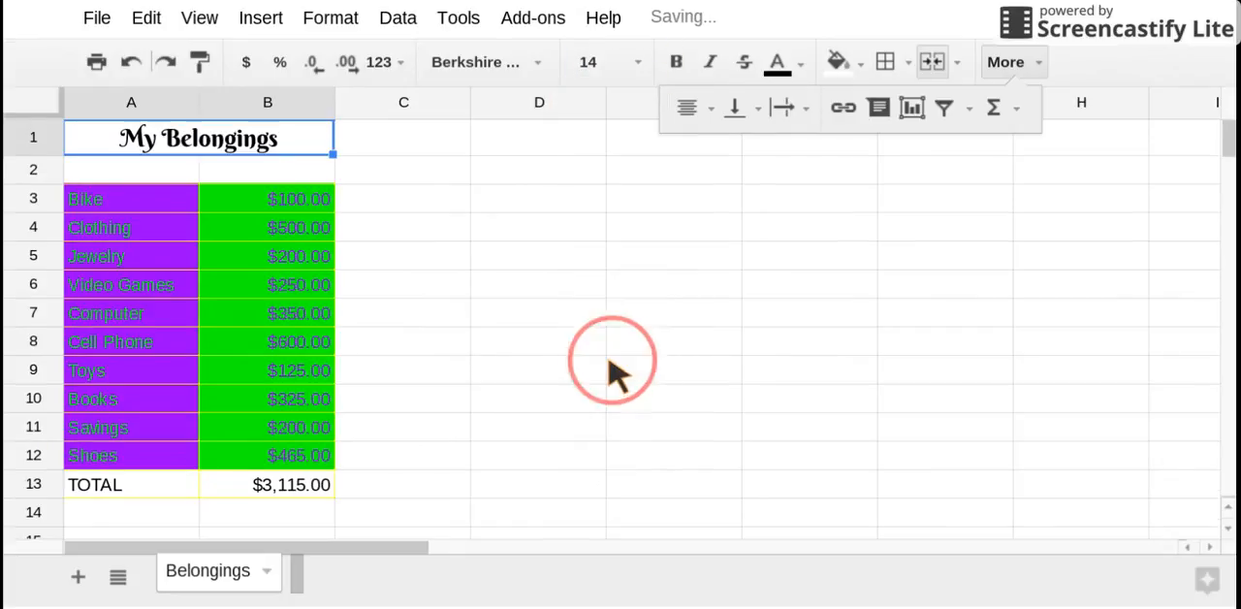
{"action": "left_click", "coordinate": [426, 282]}
Format the table text in A3:B13 at size 12 in the Pacifico font
{"action": "left_click_drag", "start_coordinate": [160, 205], "coordinate": [288, 490]}
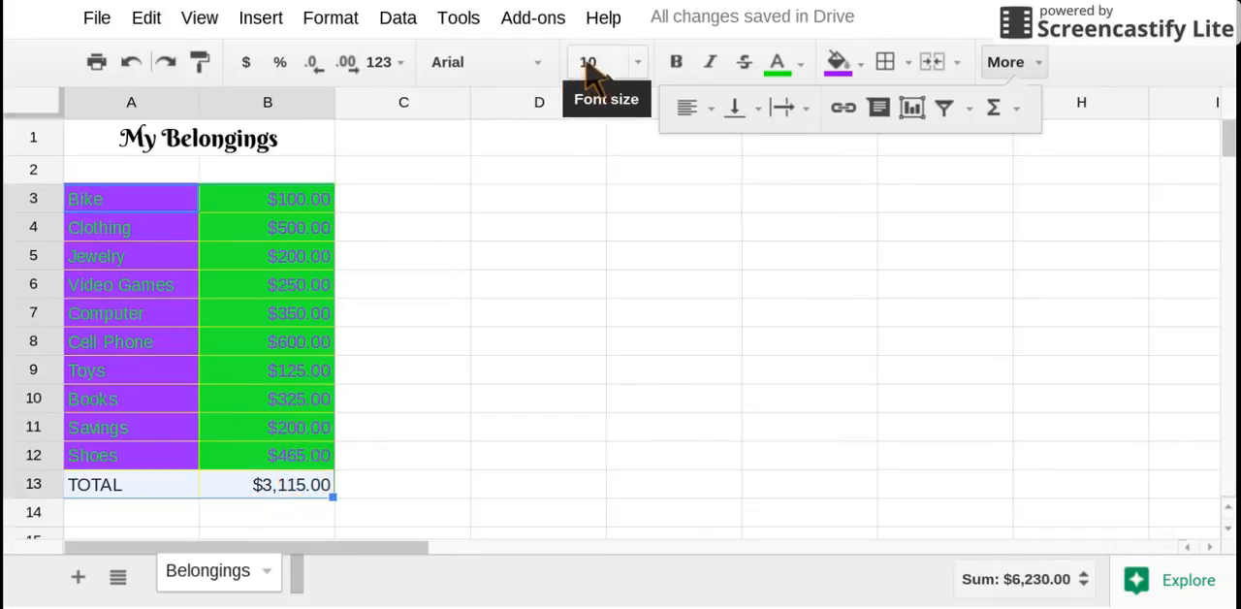
{"action": "left_click", "coordinate": [639, 62]}
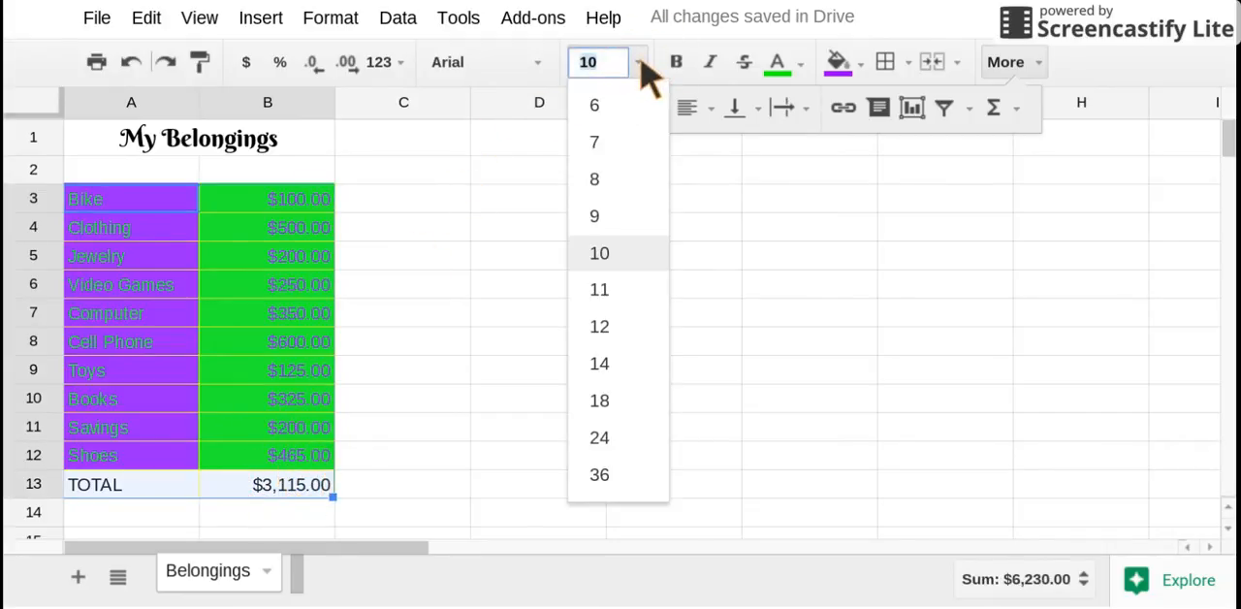
{"action": "left_click", "coordinate": [598, 326]}
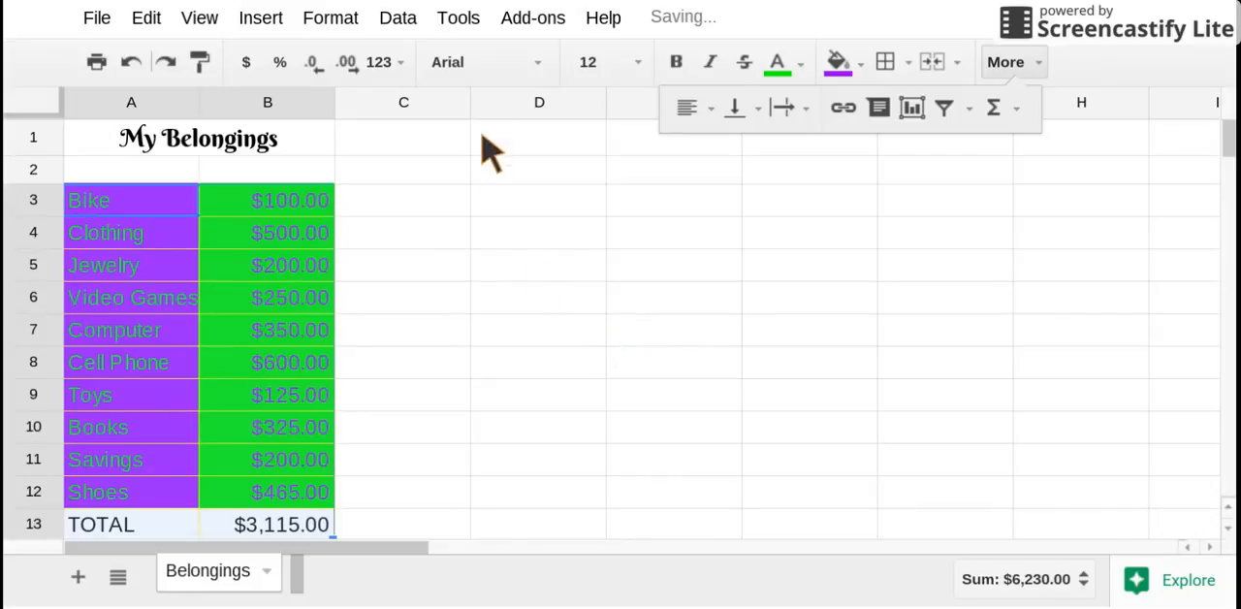
{"action": "left_click", "coordinate": [536, 62]}
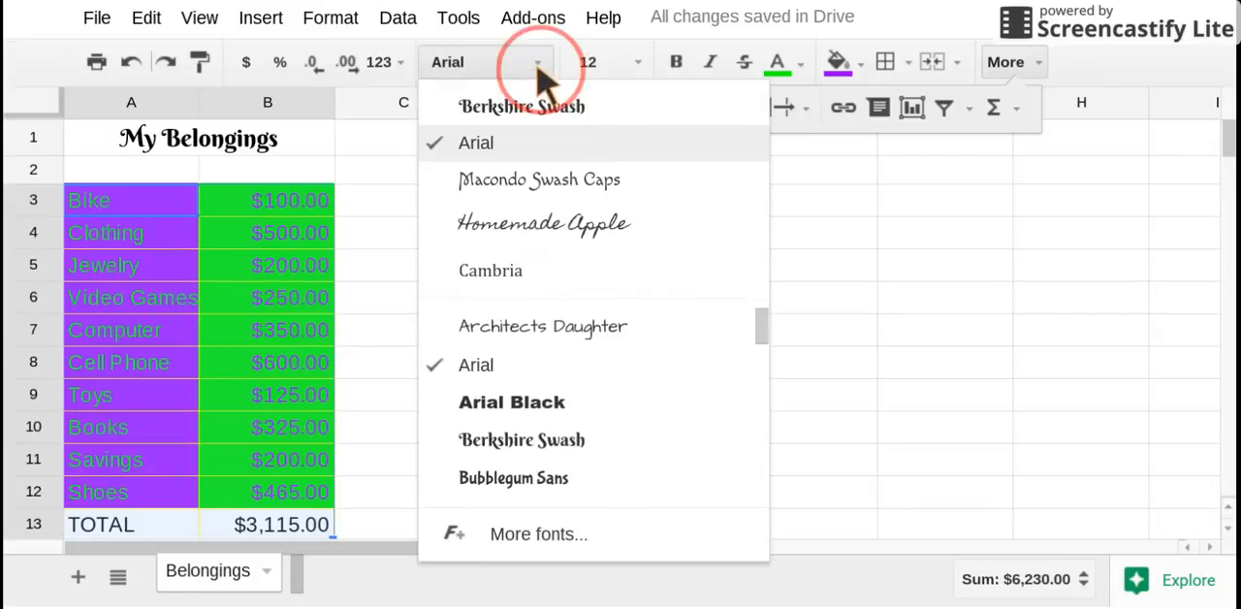
{"action": "left_click", "coordinate": [755, 339]}
{"action": "scroll", "coordinate": [756, 339], "scroll_direction": "down", "scroll_amount": 5}
{"action": "scroll", "coordinate": [755, 339], "scroll_direction": "down", "scroll_amount": 2}
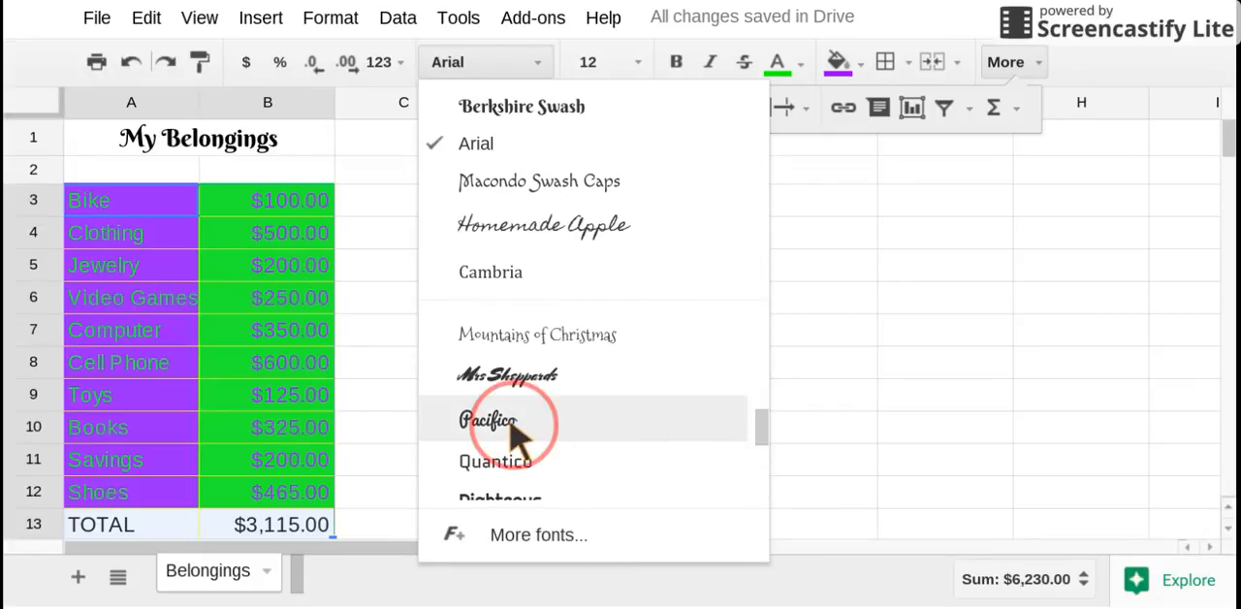
{"action": "left_click", "coordinate": [513, 432]}
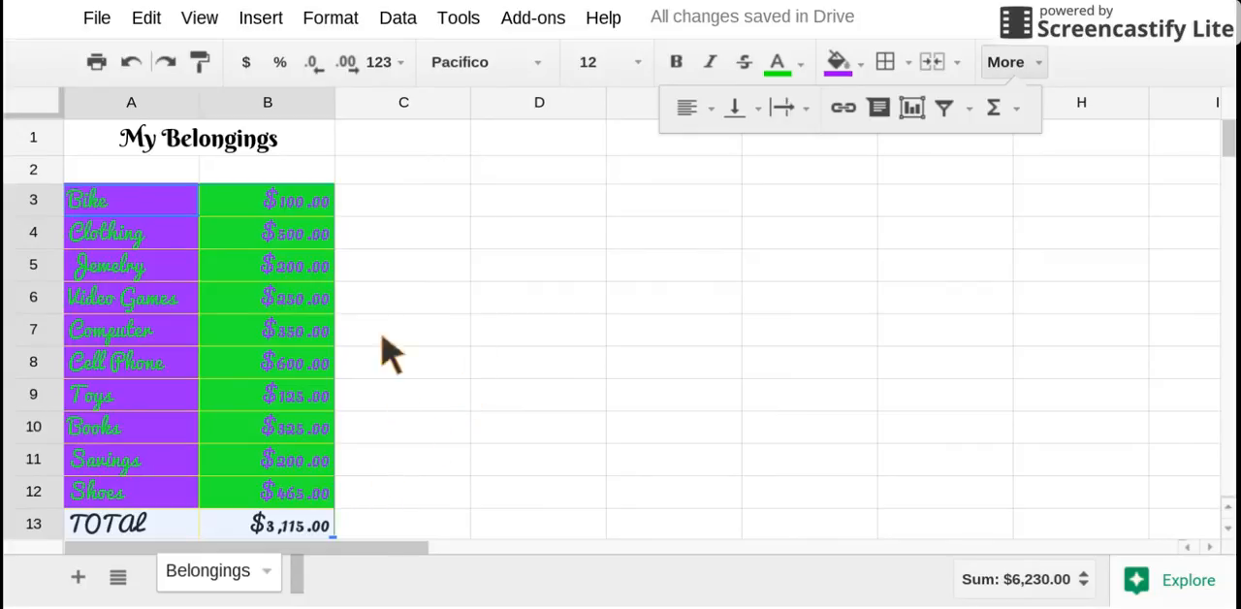
{"action": "left_click", "coordinate": [198, 144]}
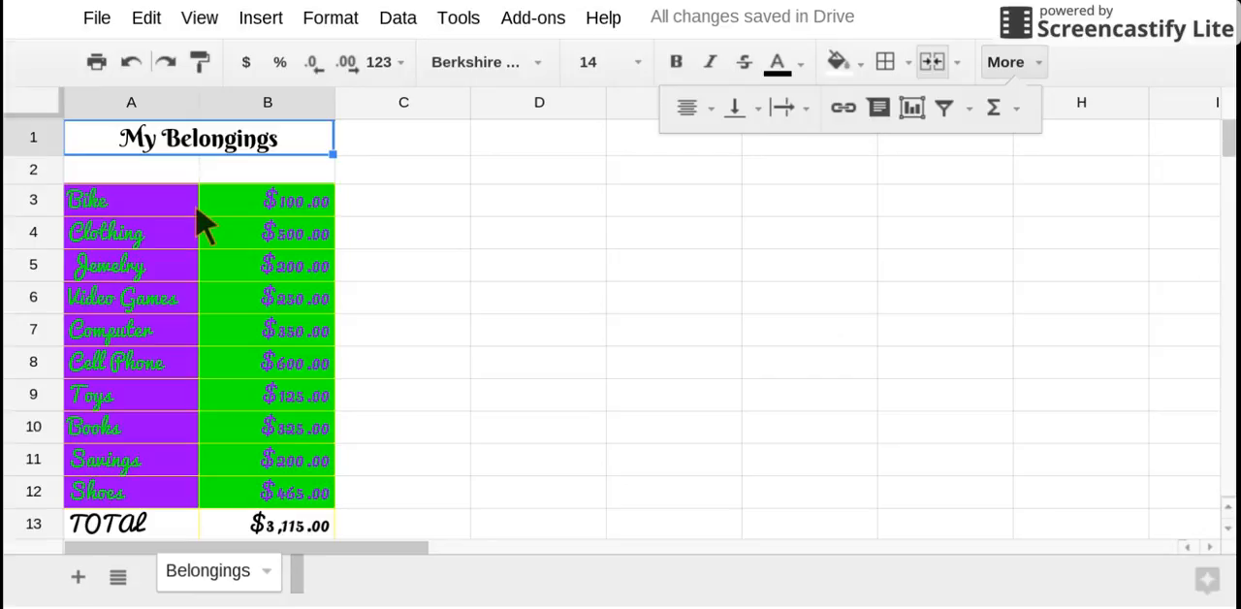
{"action": "left_click", "coordinate": [1027, 62]}
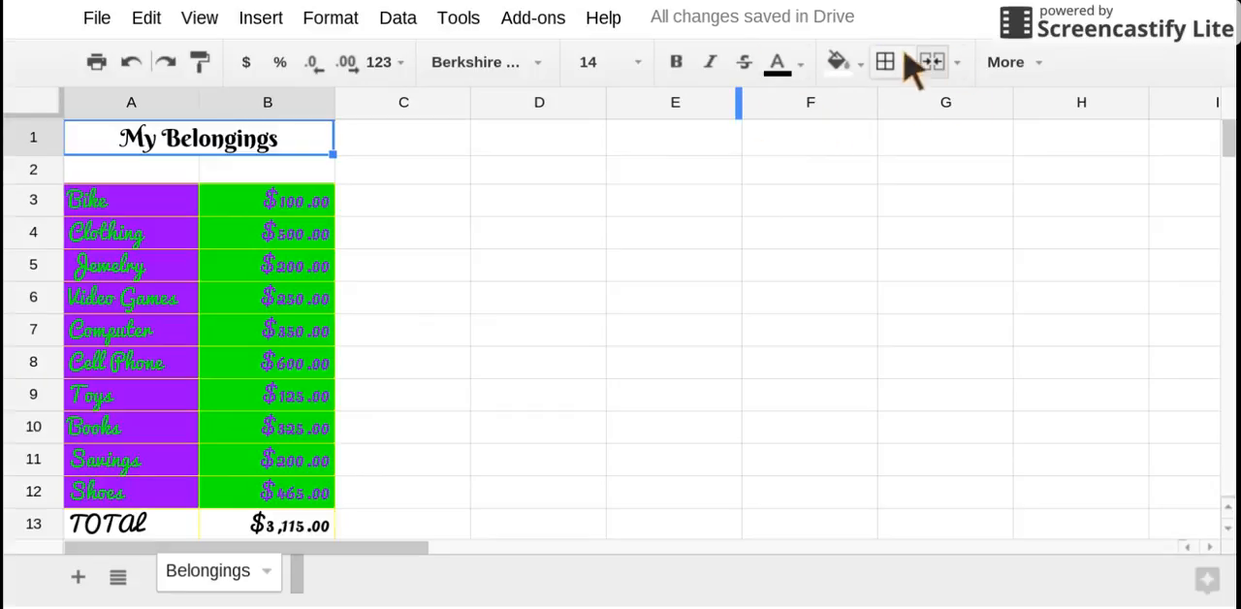
{"action": "left_click", "coordinate": [1045, 60]}
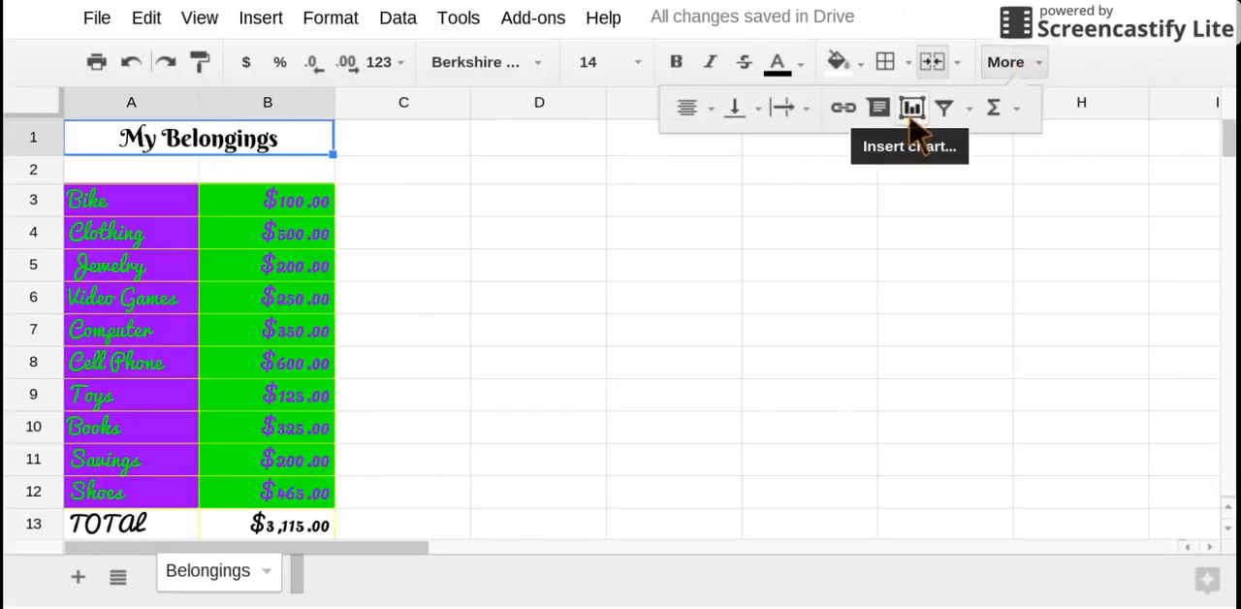
{"action": "left_click", "coordinate": [261, 19]}
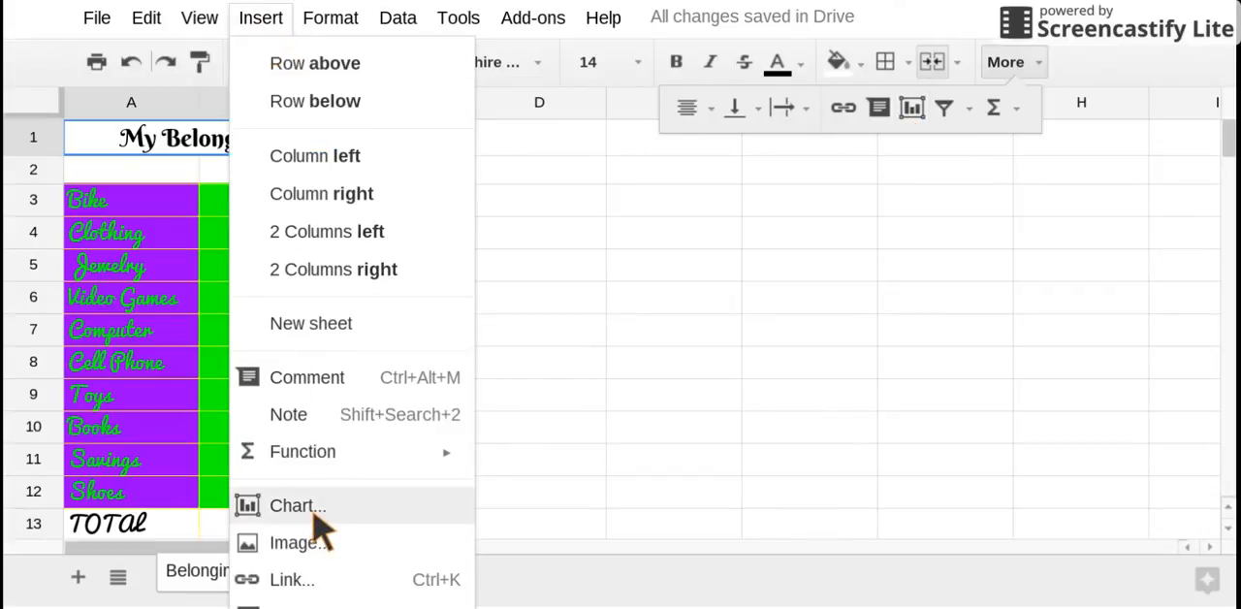
Start a column chart from the item names and amounts in A3:B12 and look through the available chart types
{"action": "left_click_drag", "start_coordinate": [125, 203], "coordinate": [288, 499]}
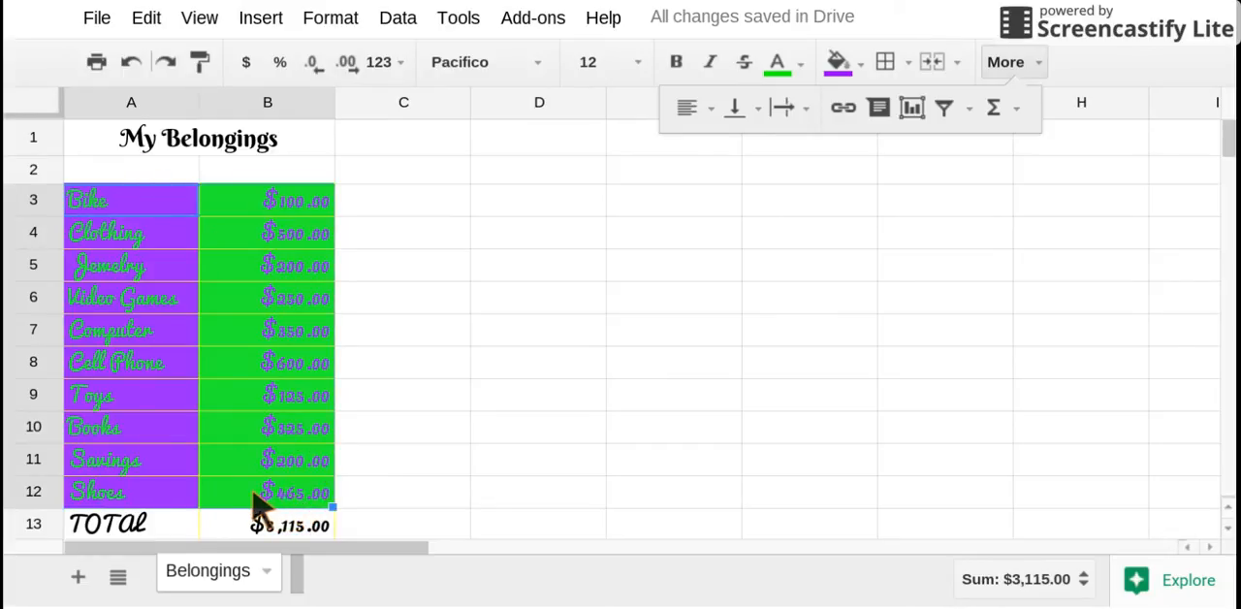
{"action": "left_click", "coordinate": [271, 26]}
{"action": "left_click", "coordinate": [300, 585]}
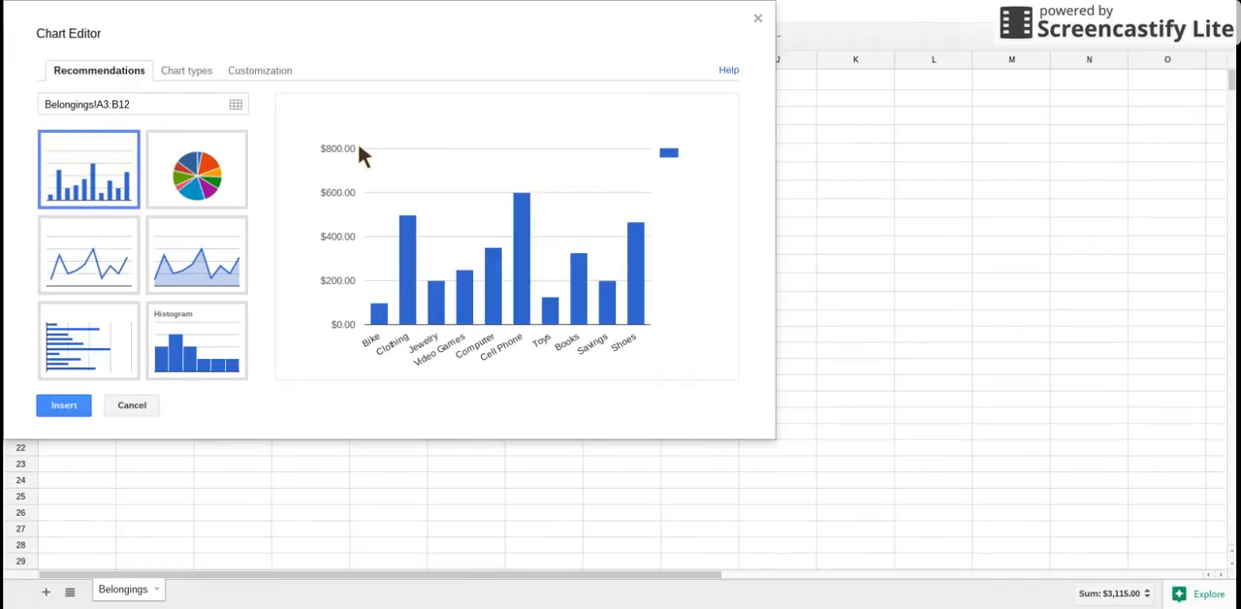
{"action": "left_click", "coordinate": [209, 70]}
{"action": "left_click_drag", "start_coordinate": [262, 215], "coordinate": [262, 258]}
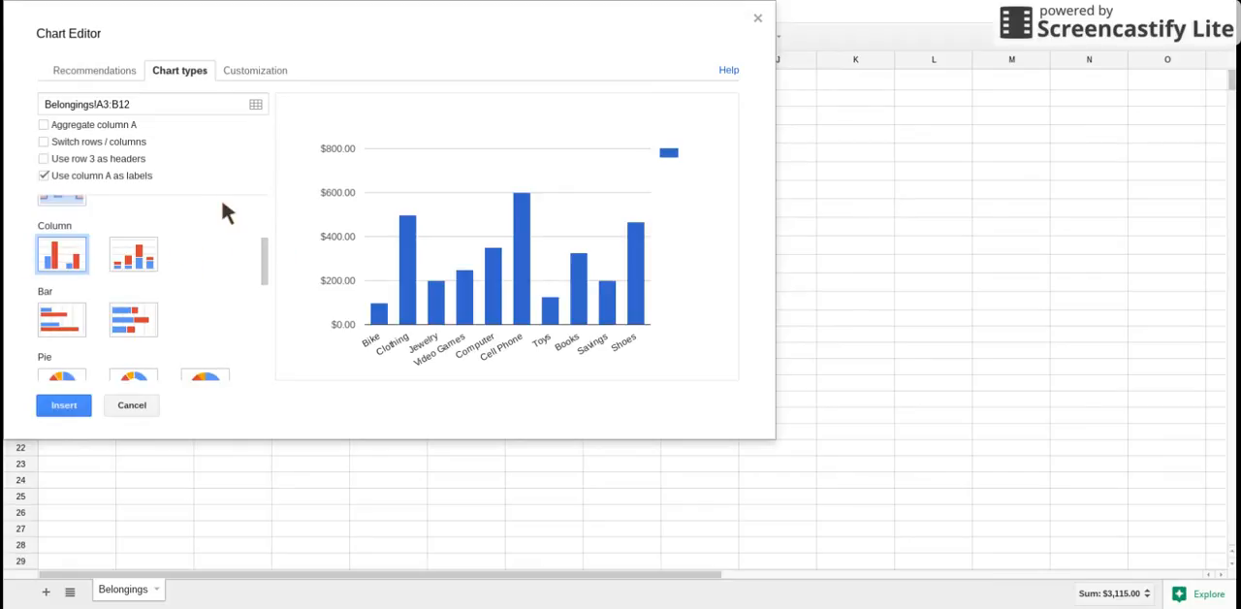
Title the chart with the owner's full name in possessive form followed by Belongings, and set the legend to None
{"action": "left_click", "coordinate": [259, 78]}
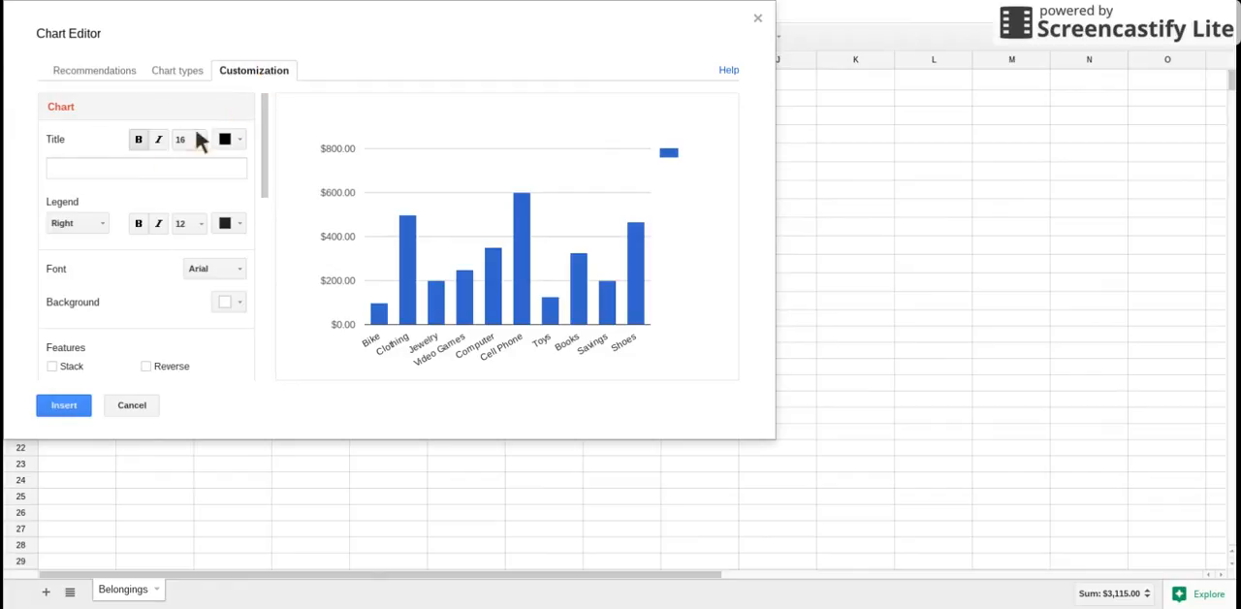
{"action": "left_click", "coordinate": [124, 168]}
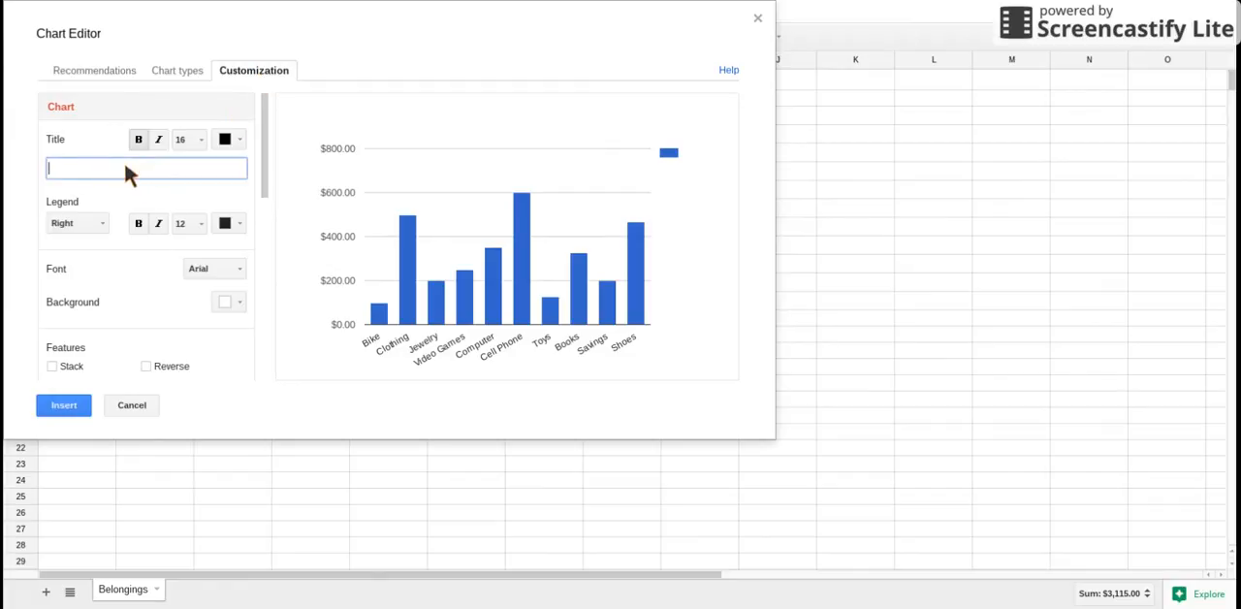
{"action": "type", "text": "Fred Smith's Belongings"}
{"action": "left_click", "coordinate": [84, 223]}
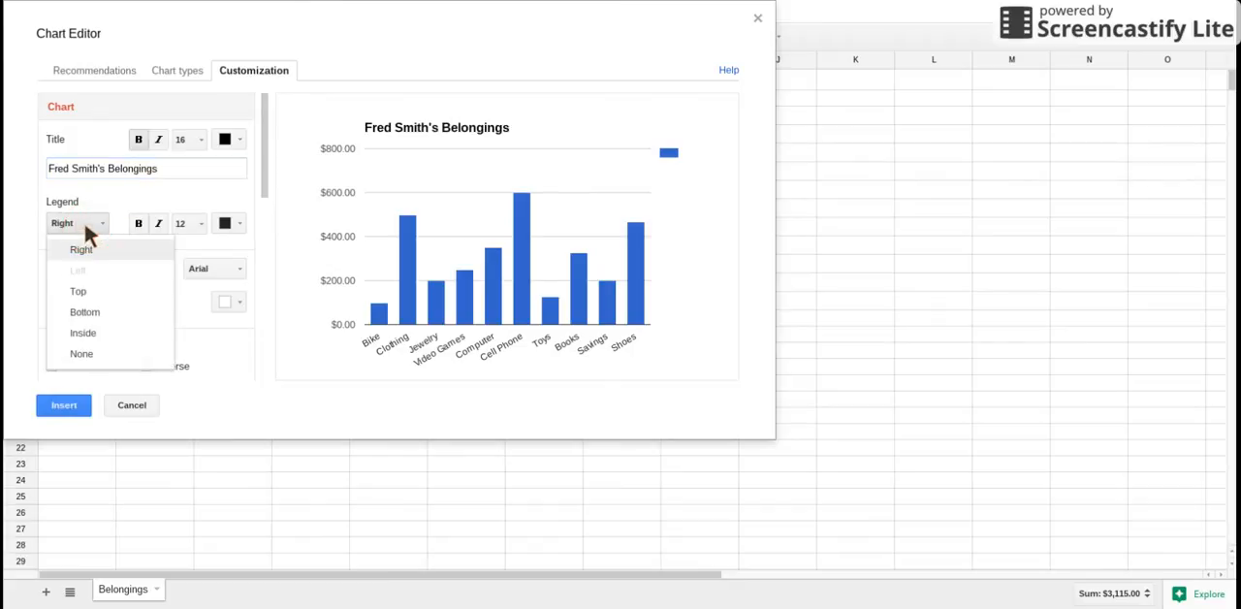
{"action": "left_click", "coordinate": [81, 354]}
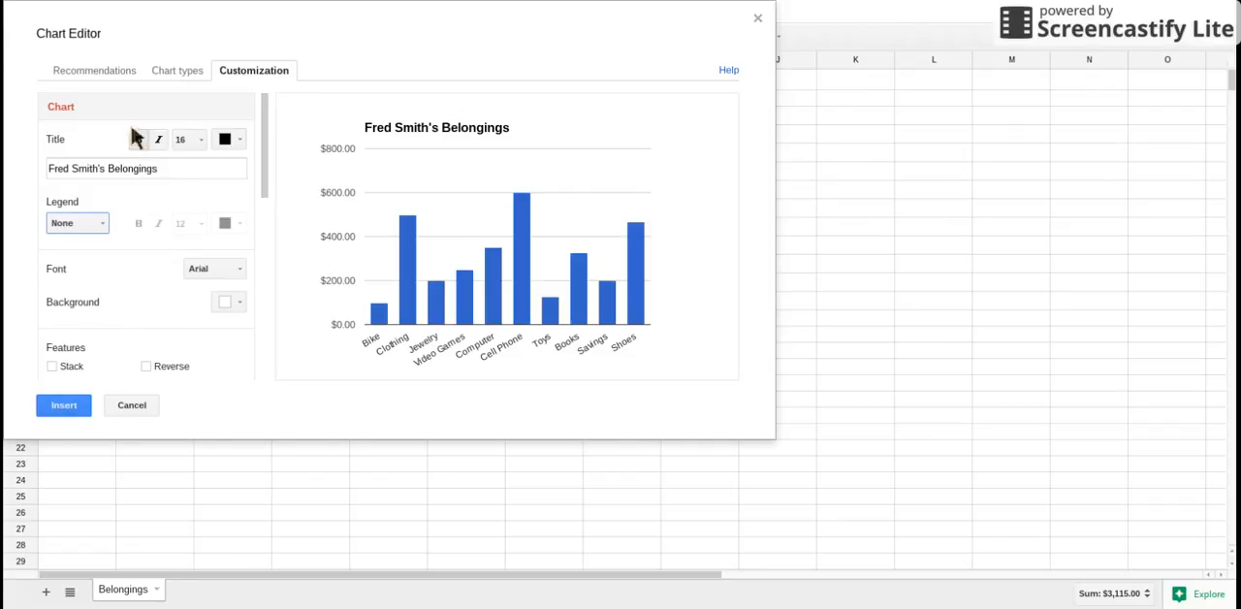
Color the chart title purple and set the chart font to Wide
{"action": "left_click", "coordinate": [225, 140]}
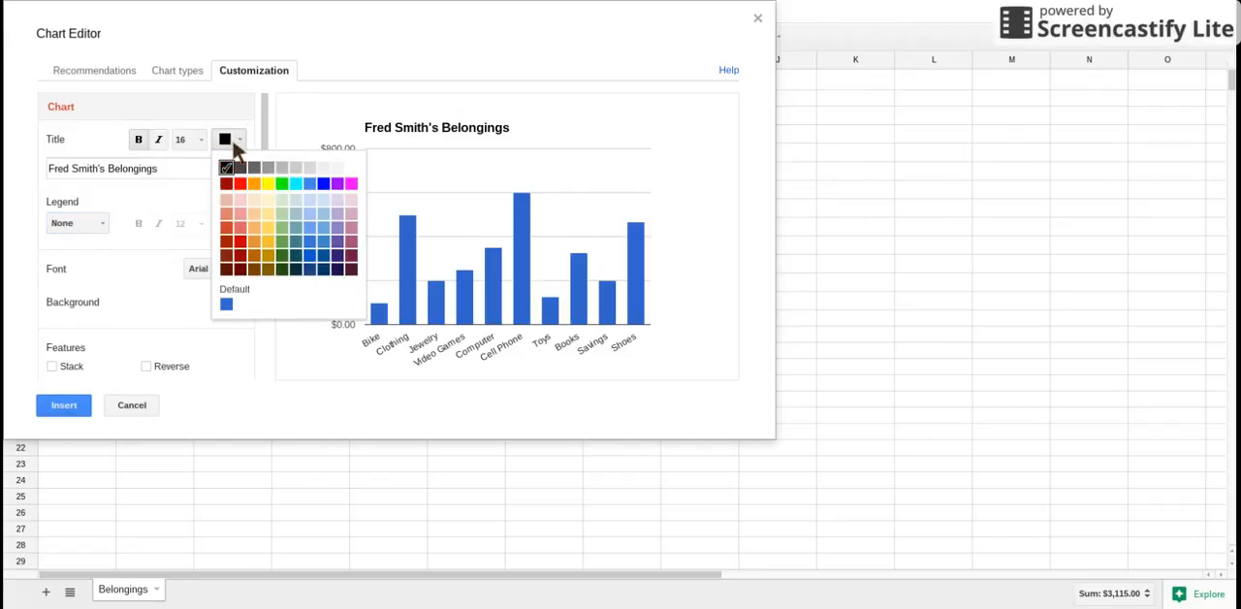
{"action": "left_click", "coordinate": [337, 184]}
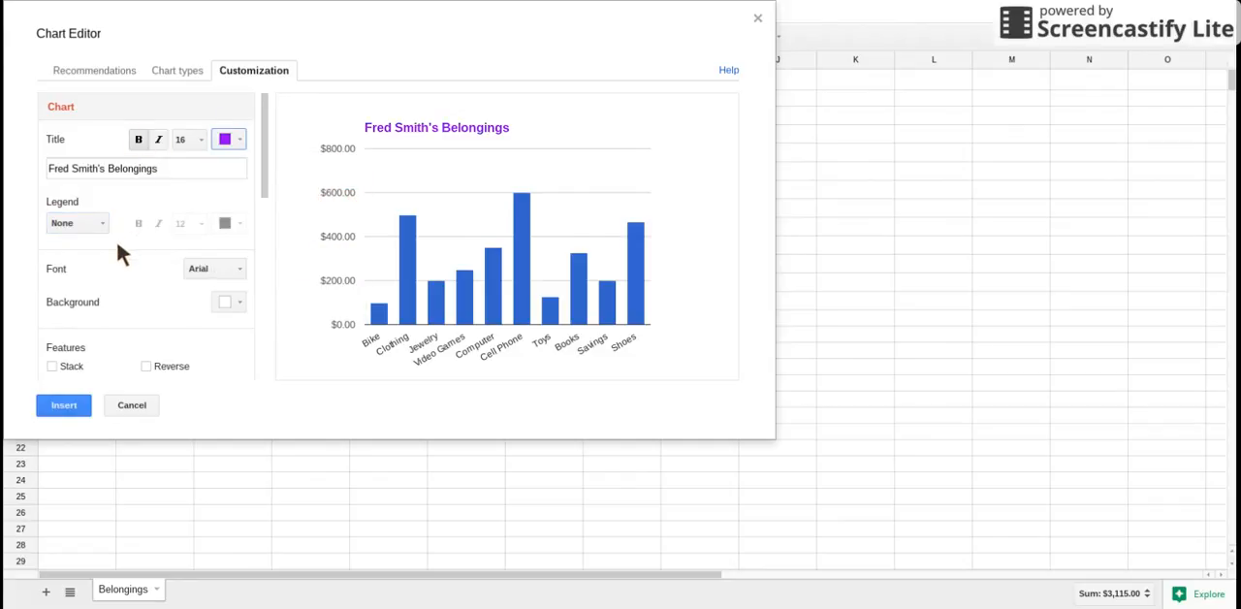
{"action": "left_click_drag", "start_coordinate": [264, 176], "coordinate": [265, 192]}
{"action": "left_click", "coordinate": [233, 219]}
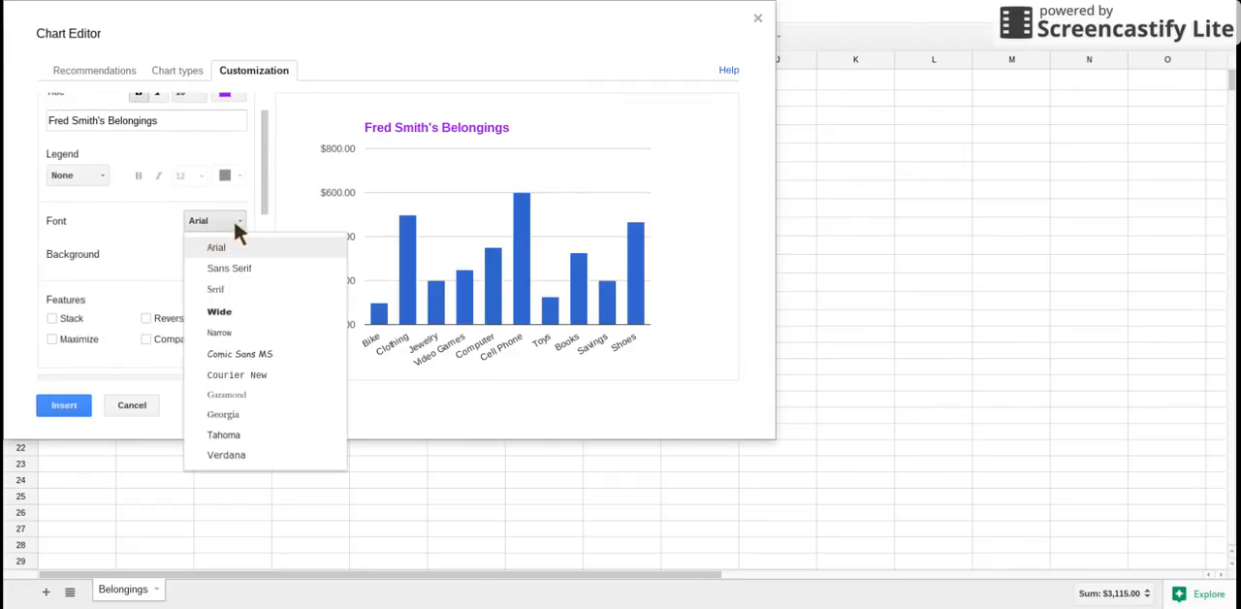
{"action": "left_click", "coordinate": [234, 312]}
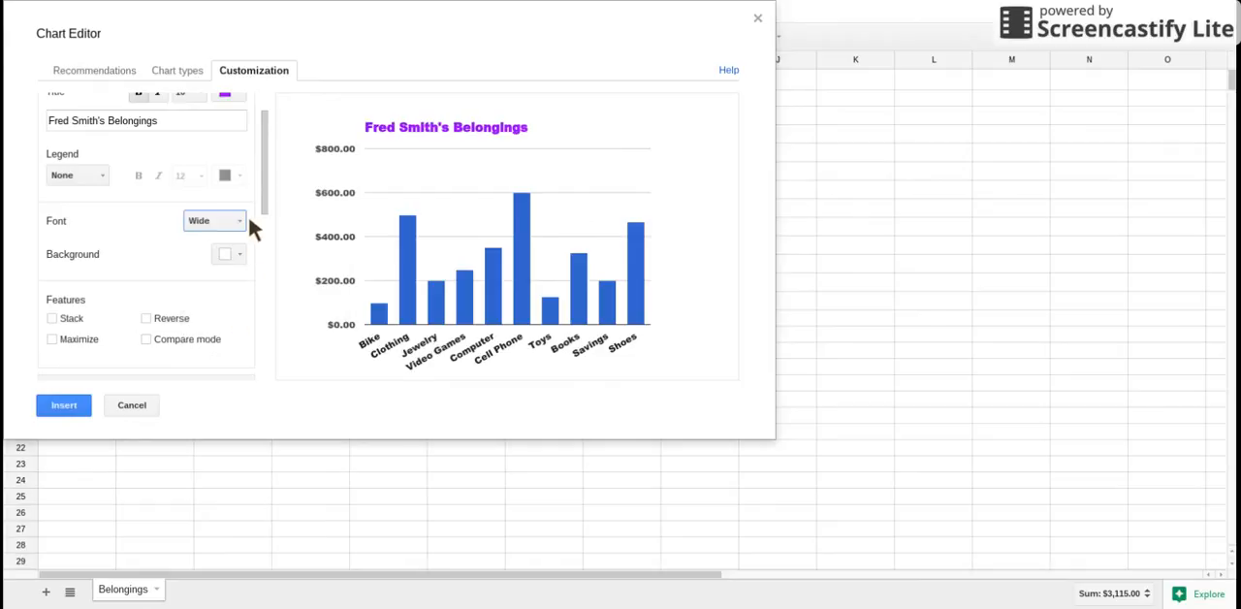
Set the chart background color to green
{"action": "scroll", "coordinate": [266, 207], "scroll_direction": "down", "scroll_amount": 1}
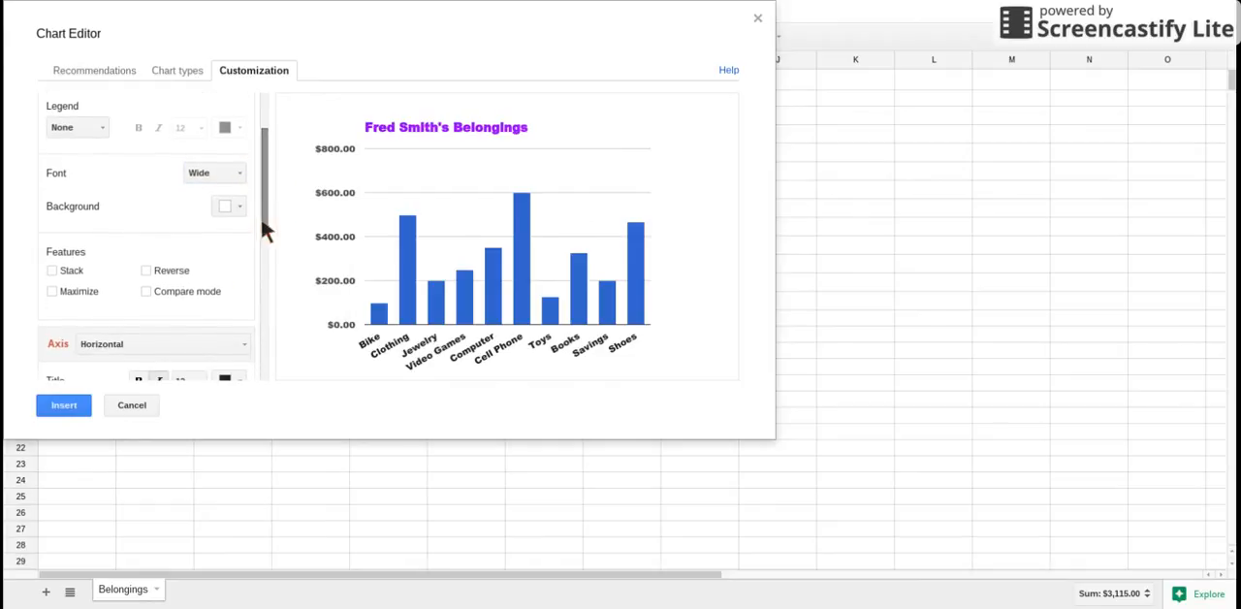
{"action": "left_click", "coordinate": [241, 213]}
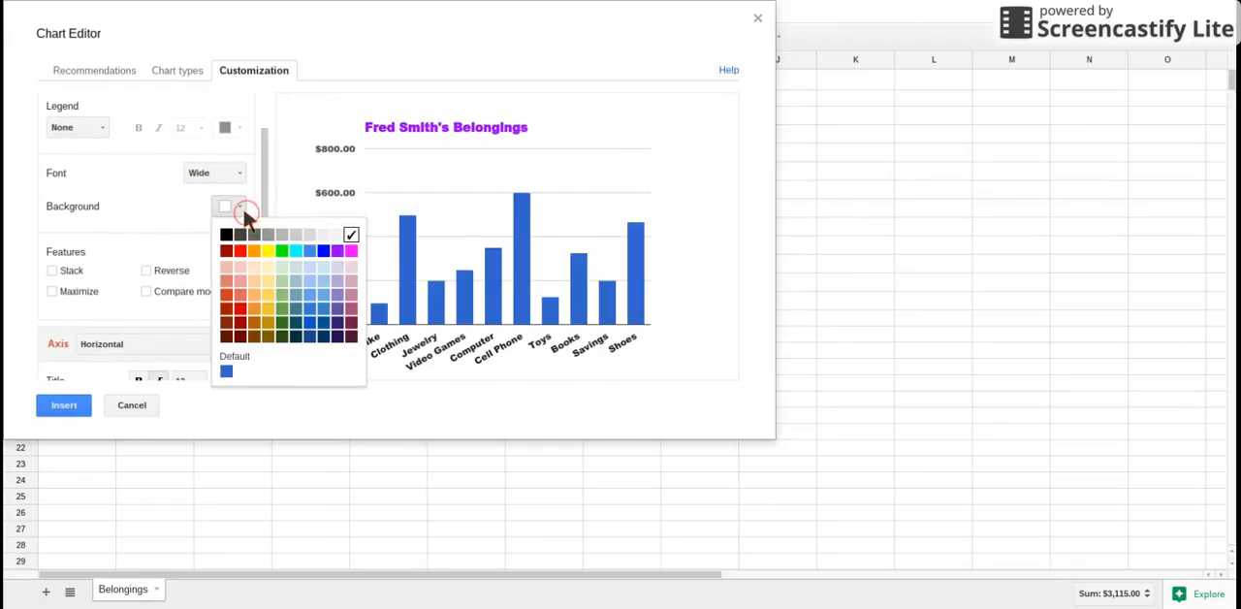
{"action": "left_click", "coordinate": [286, 258]}
Give the horizontal axis the title ITEM and color that title purple
{"action": "scroll", "coordinate": [262, 222], "scroll_direction": "down", "scroll_amount": 2}
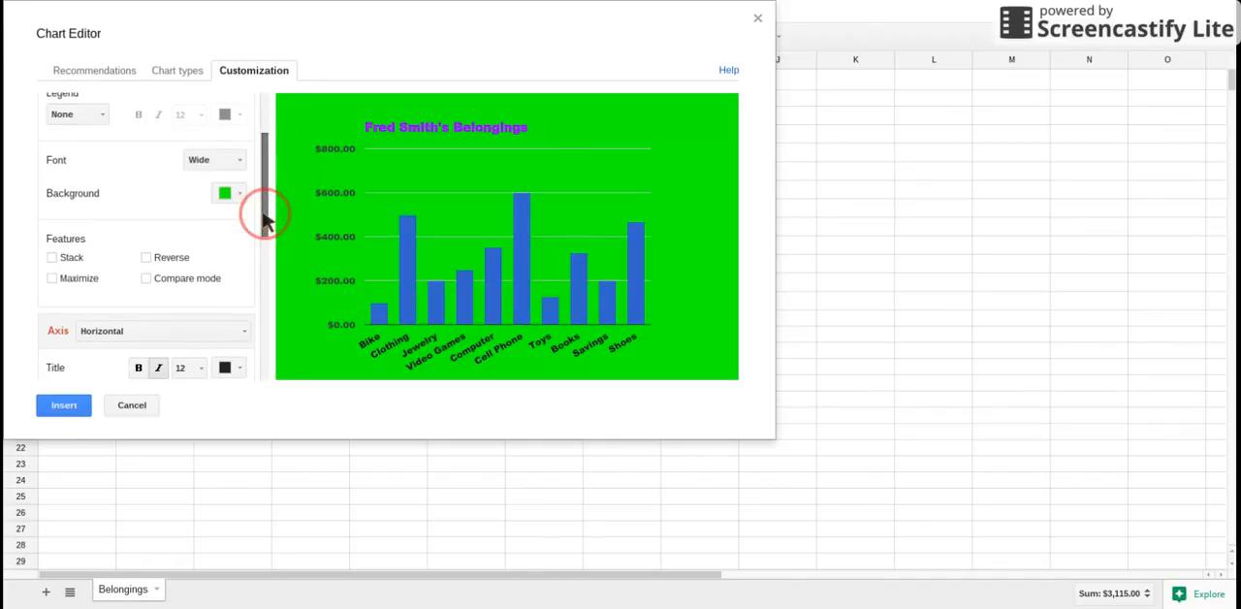
{"action": "scroll", "coordinate": [263, 221], "scroll_direction": "down", "scroll_amount": 3}
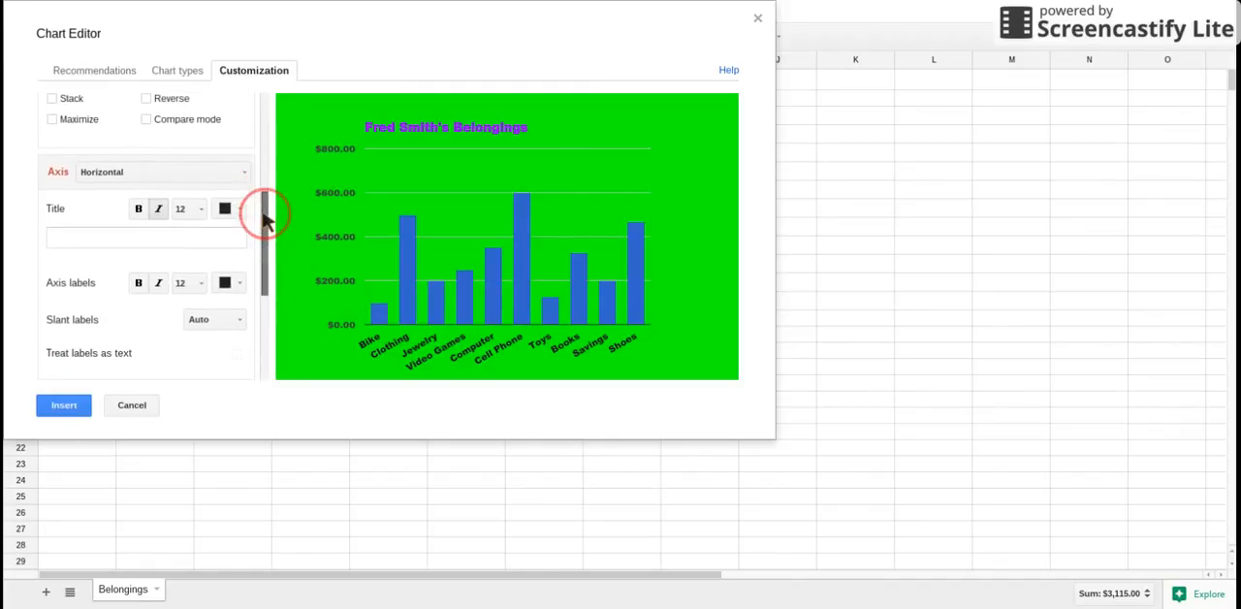
{"action": "left_click", "coordinate": [104, 240]}
{"action": "type", "text": "ITEM"}
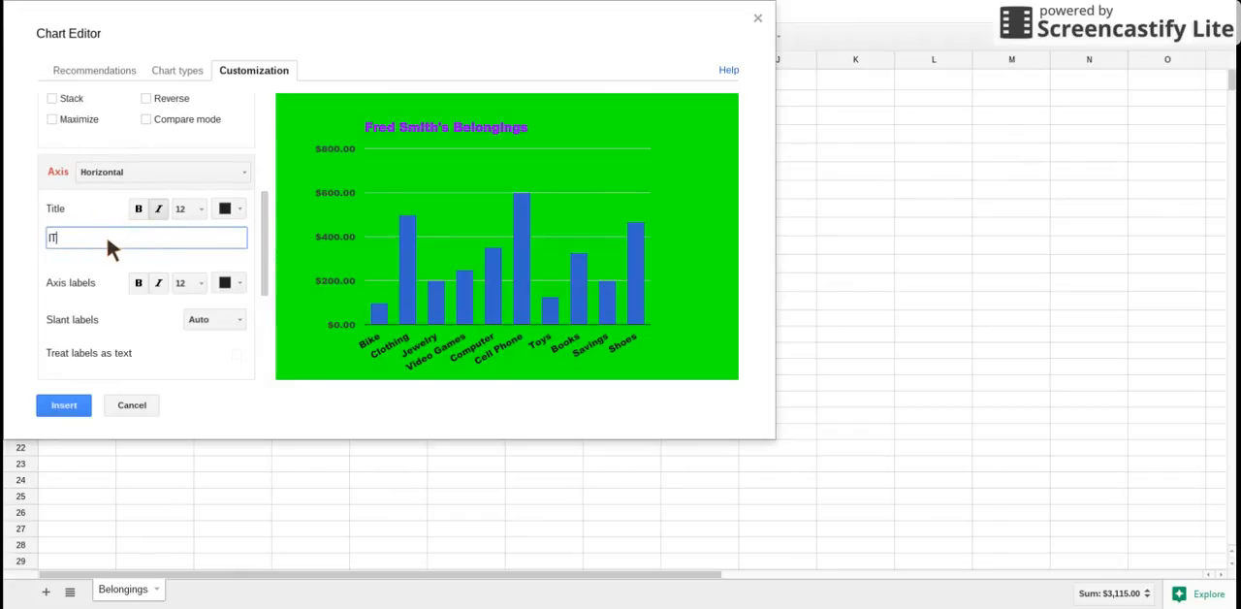
{"action": "left_click", "coordinate": [225, 209]}
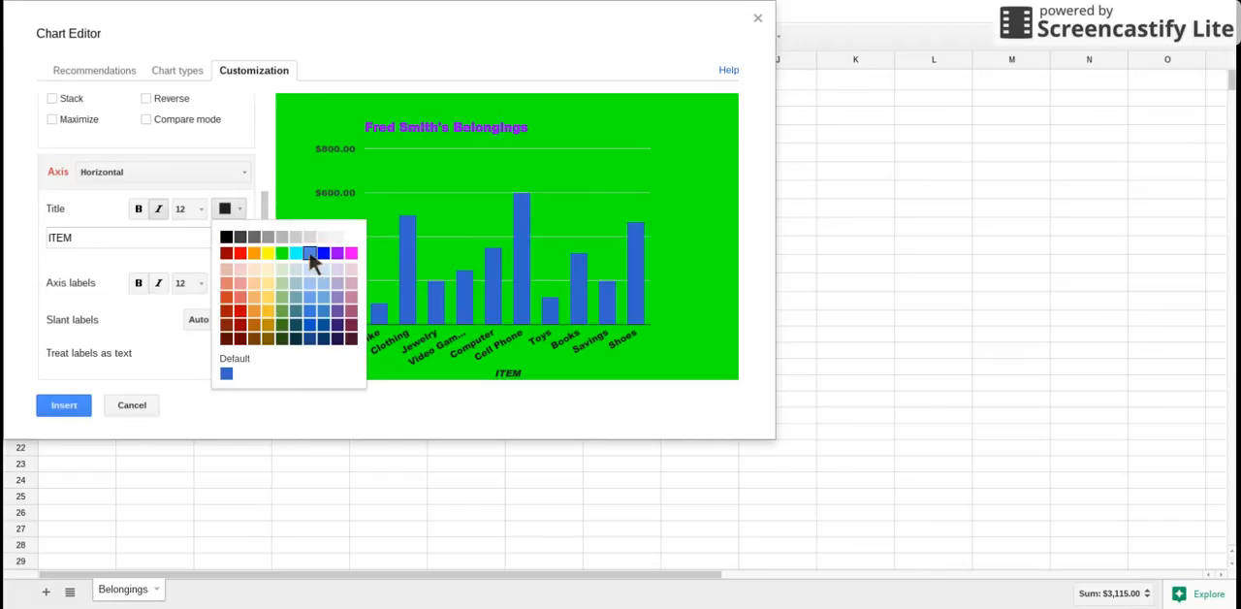
{"action": "left_click", "coordinate": [332, 252]}
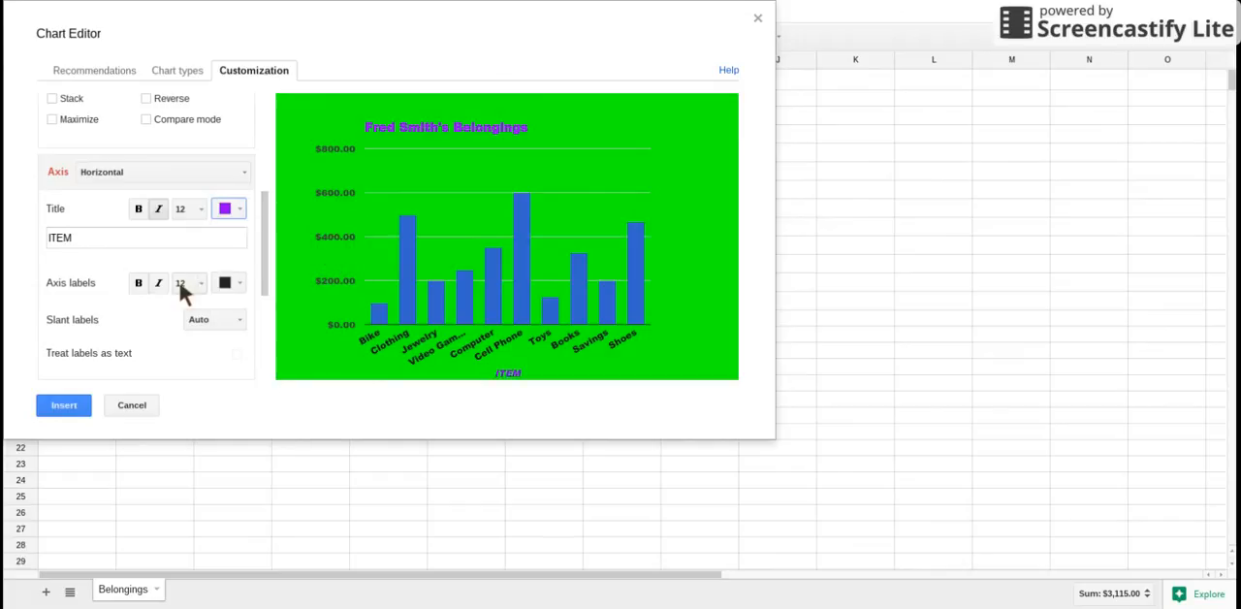
Give the left vertical axis the title VALUE and color that title purple
{"action": "left_click", "coordinate": [130, 173]}
{"action": "left_click", "coordinate": [138, 221]}
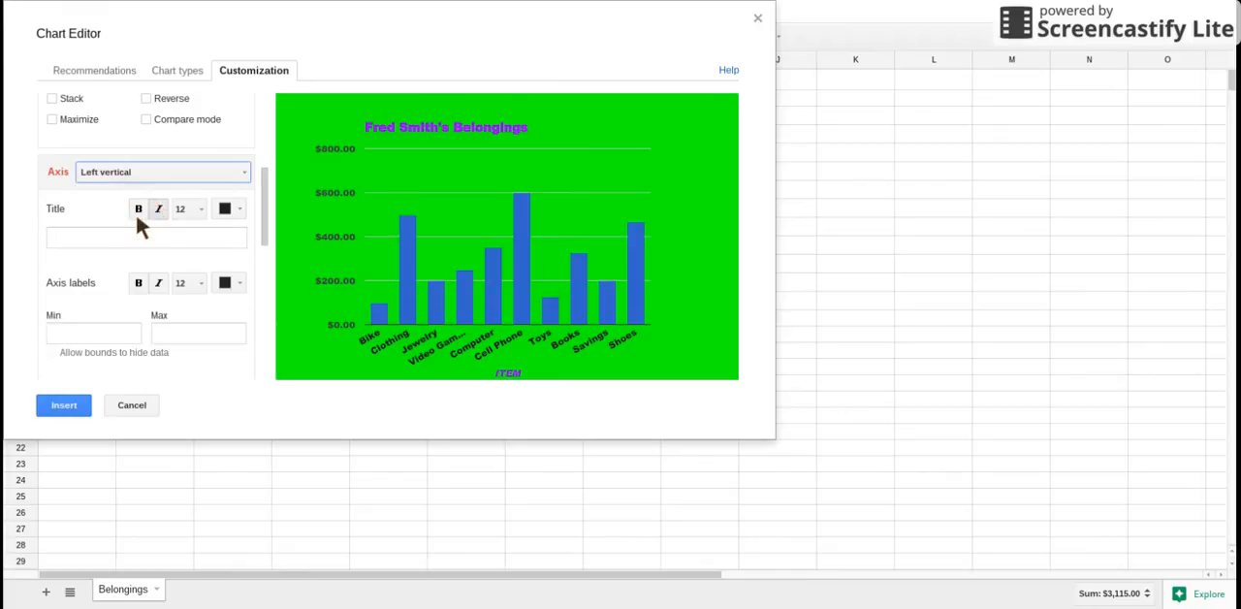
{"action": "left_click", "coordinate": [126, 236]}
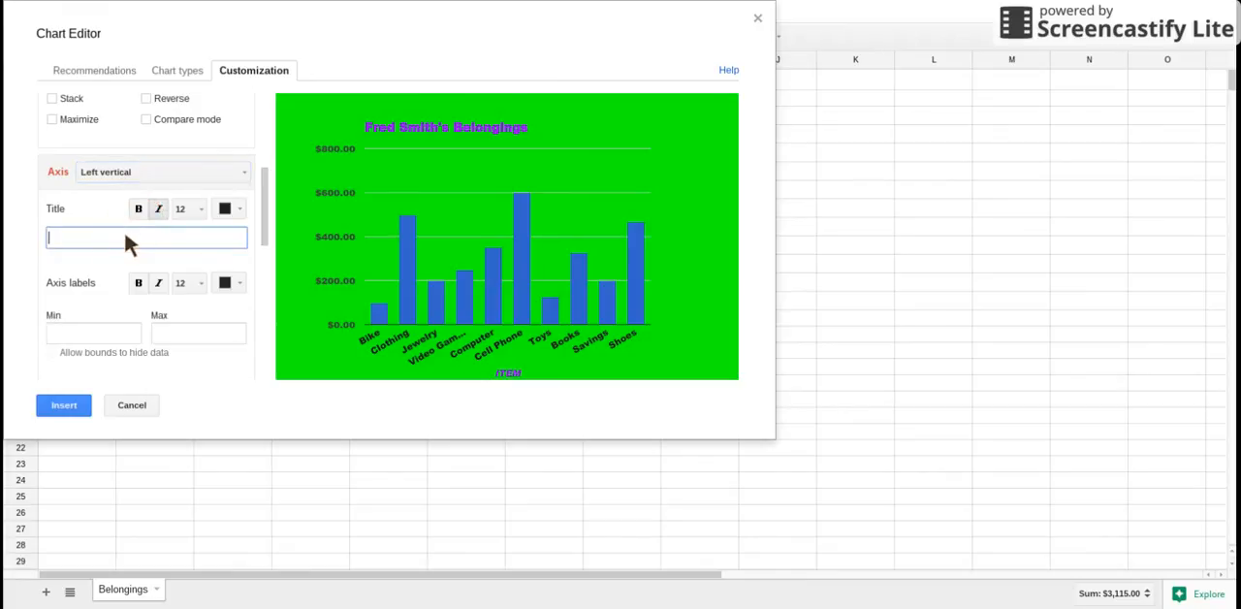
{"action": "type", "text": "VALUE"}
{"action": "left_click", "coordinate": [233, 213]}
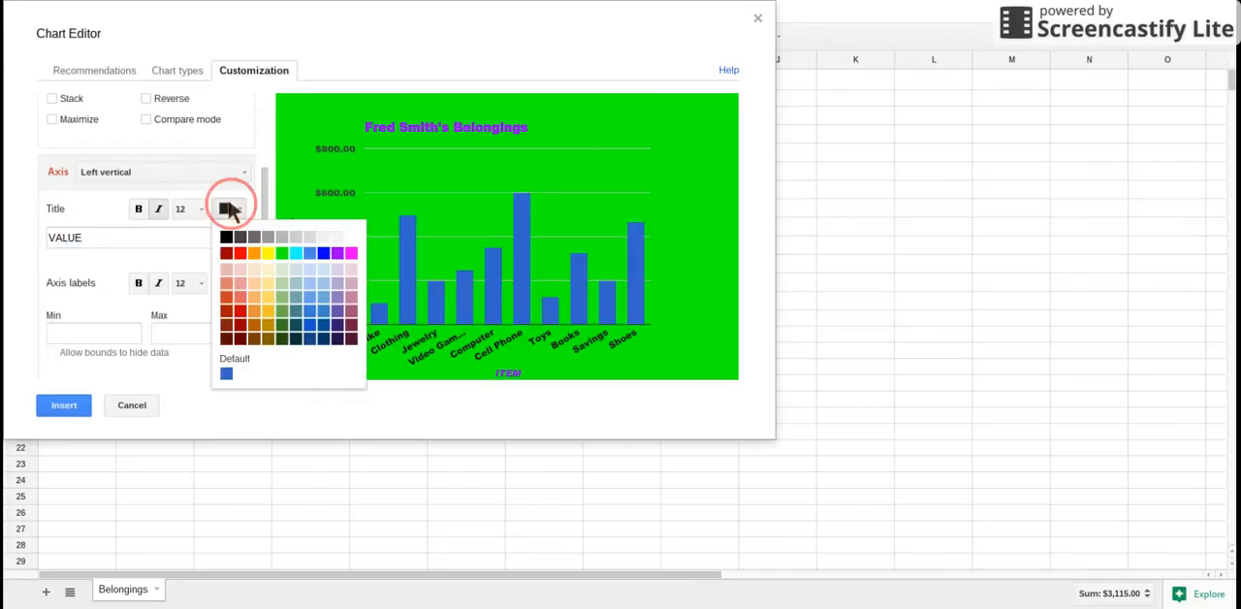
{"action": "left_click", "coordinate": [332, 257]}
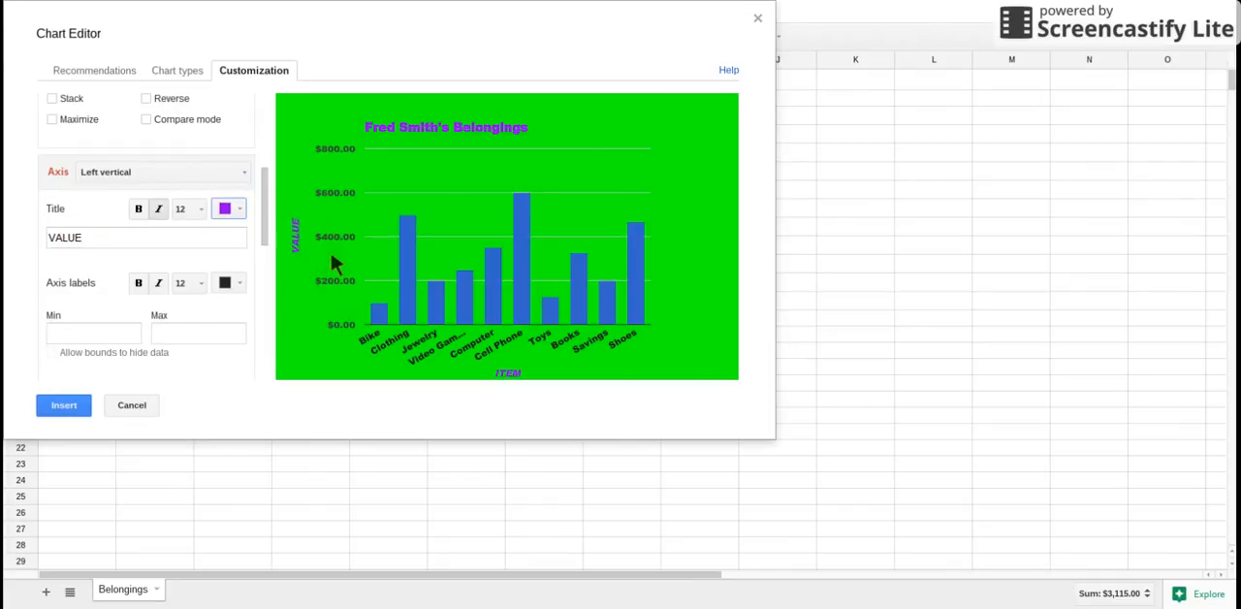
Set the major gridline count of the left vertical axis to 8
{"action": "left_click_drag", "start_coordinate": [262, 224], "coordinate": [263, 248]}
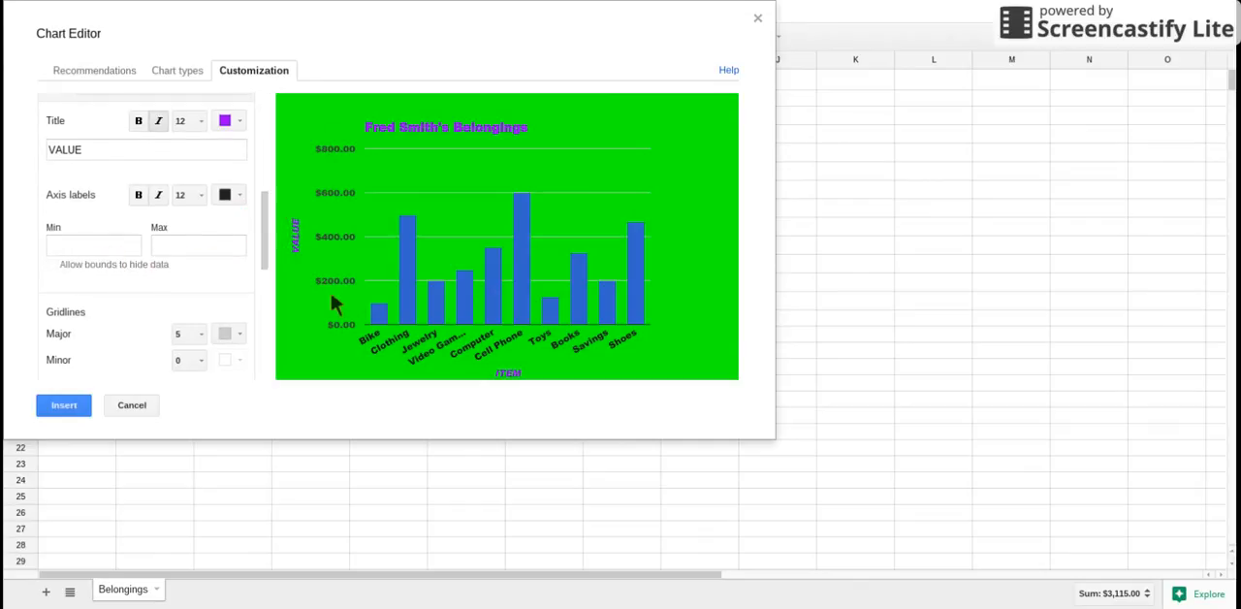
{"action": "left_click_drag", "start_coordinate": [263, 254], "coordinate": [248, 272]}
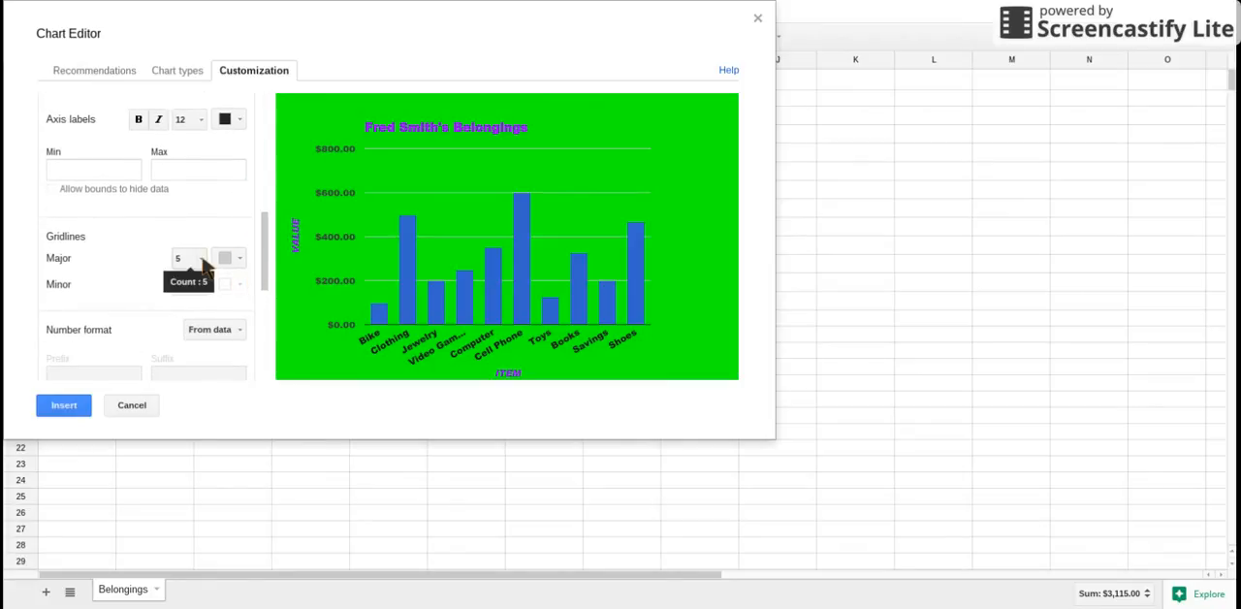
{"action": "left_click", "coordinate": [200, 258]}
{"action": "left_click", "coordinate": [203, 435]}
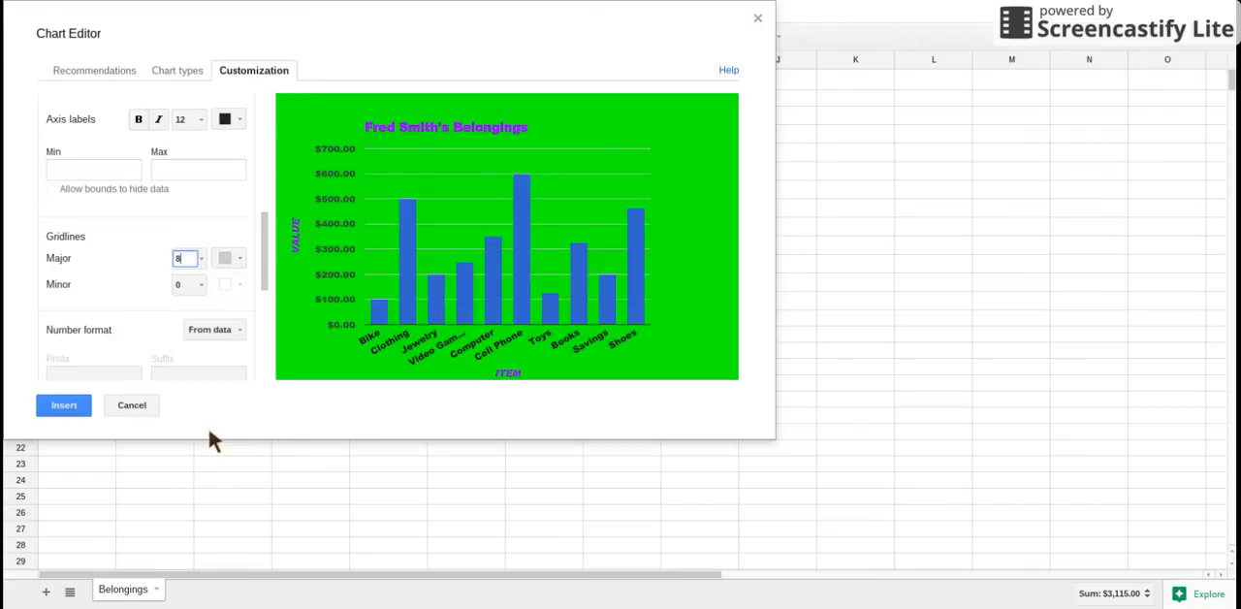
Insert the chart and place it enlarged beside the table, spanning about columns D to K and rows 1 to 23
{"action": "left_click_drag", "start_coordinate": [264, 243], "coordinate": [264, 282]}
{"action": "scroll", "coordinate": [266, 250], "scroll_direction": "down", "scroll_amount": 3}
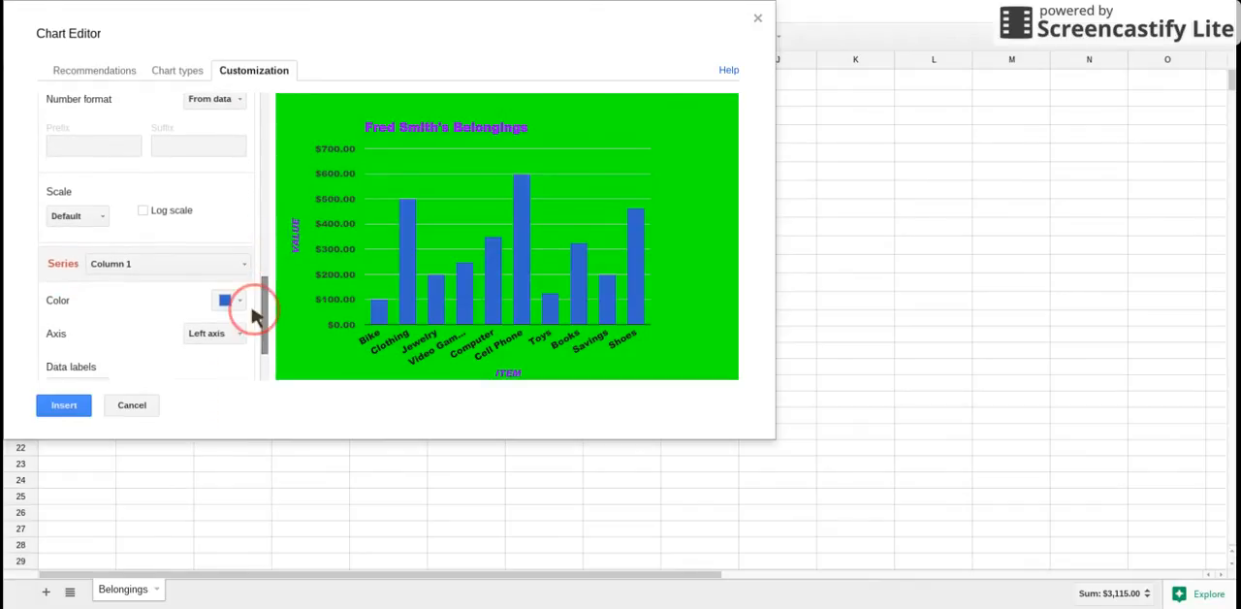
{"action": "left_click", "coordinate": [66, 407]}
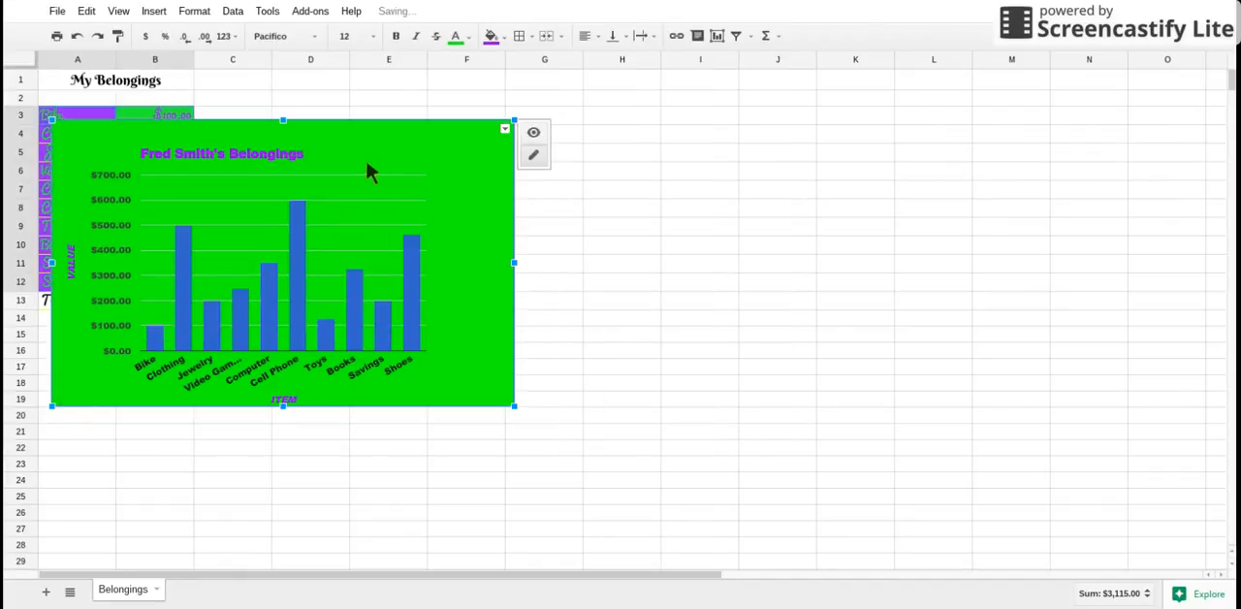
{"action": "left_click_drag", "start_coordinate": [346, 131], "coordinate": [566, 87]}
{"action": "left_click_drag", "start_coordinate": [736, 364], "coordinate": [850, 471]}
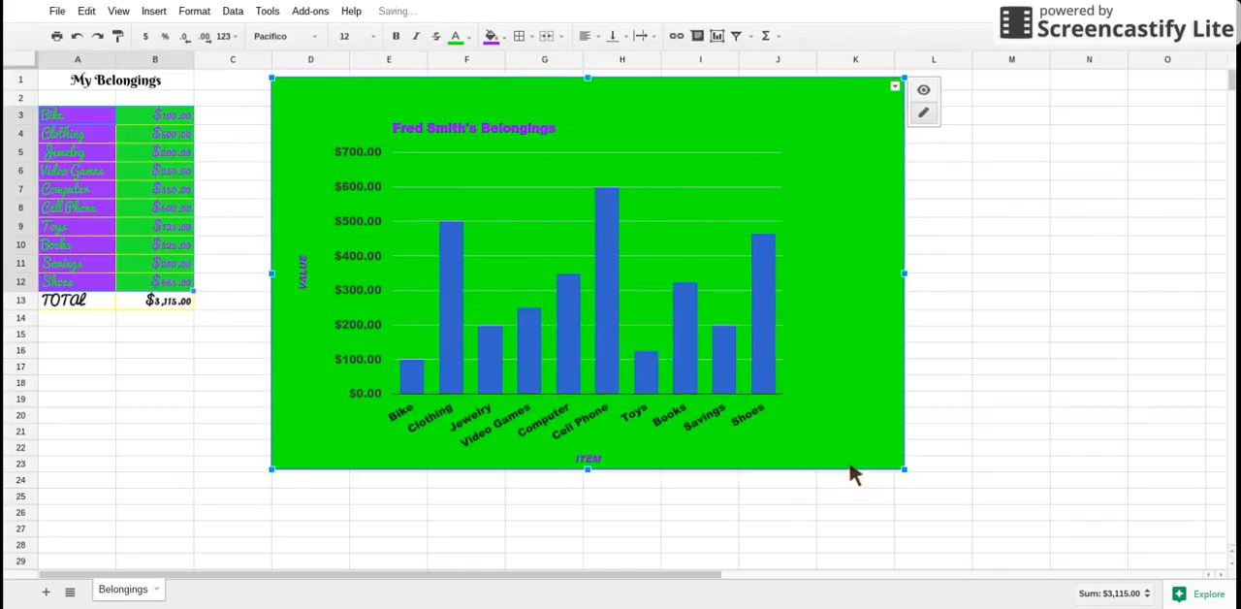
Color the chart's columns purple and set their data labels to Value
{"action": "left_click", "coordinate": [601, 272]}
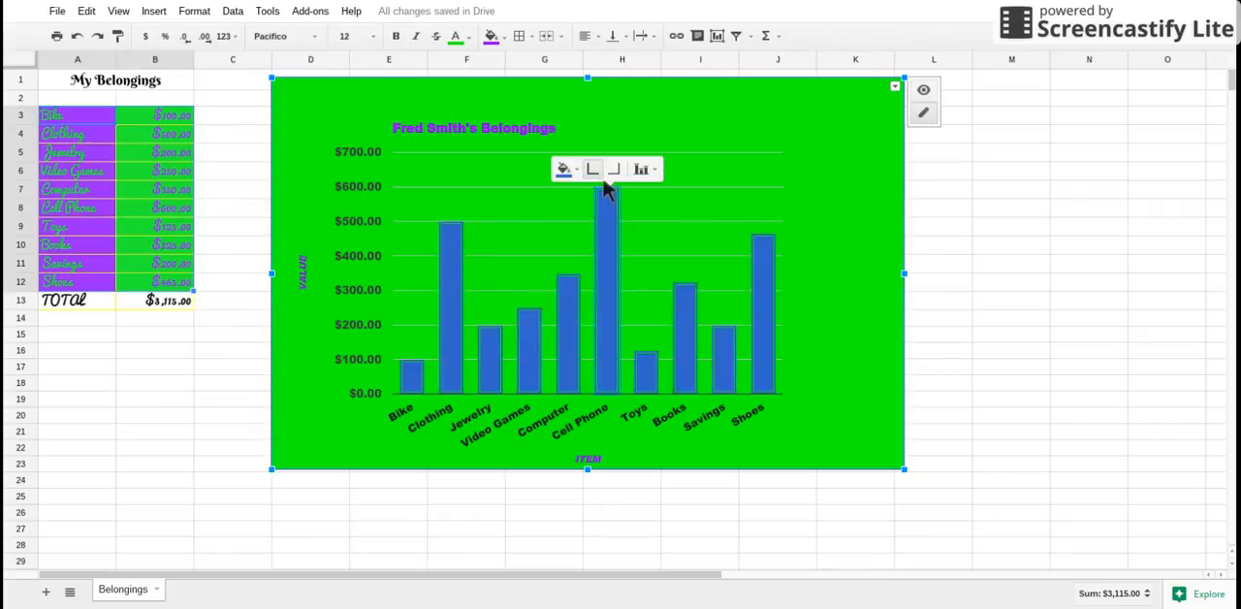
{"action": "left_click", "coordinate": [563, 171]}
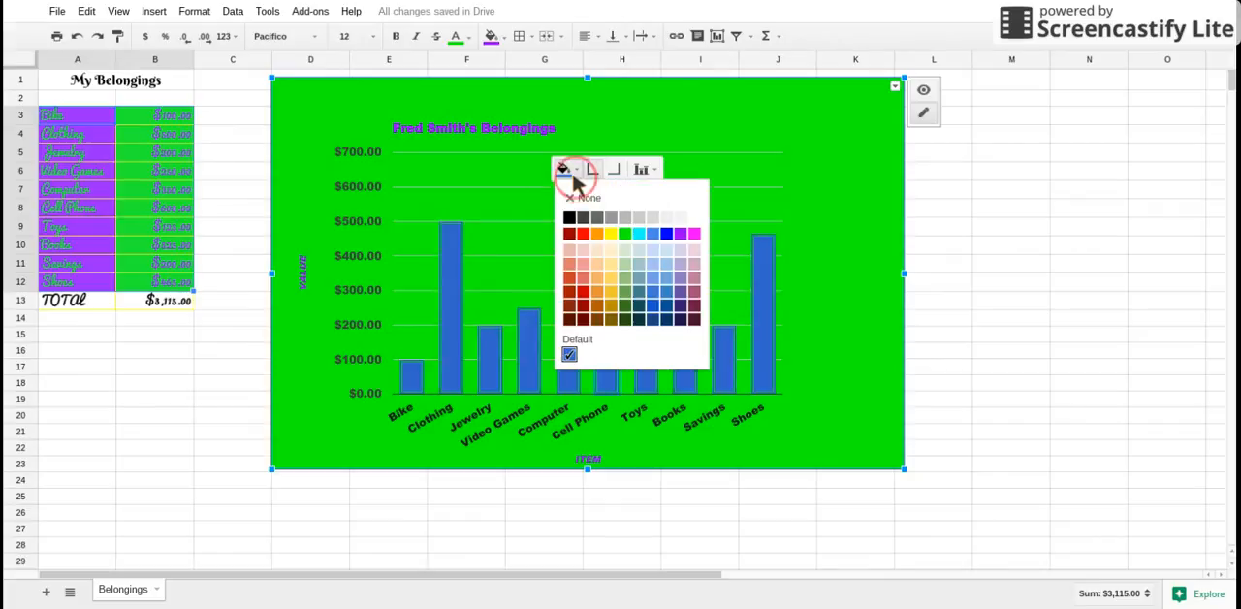
{"action": "left_click", "coordinate": [680, 233]}
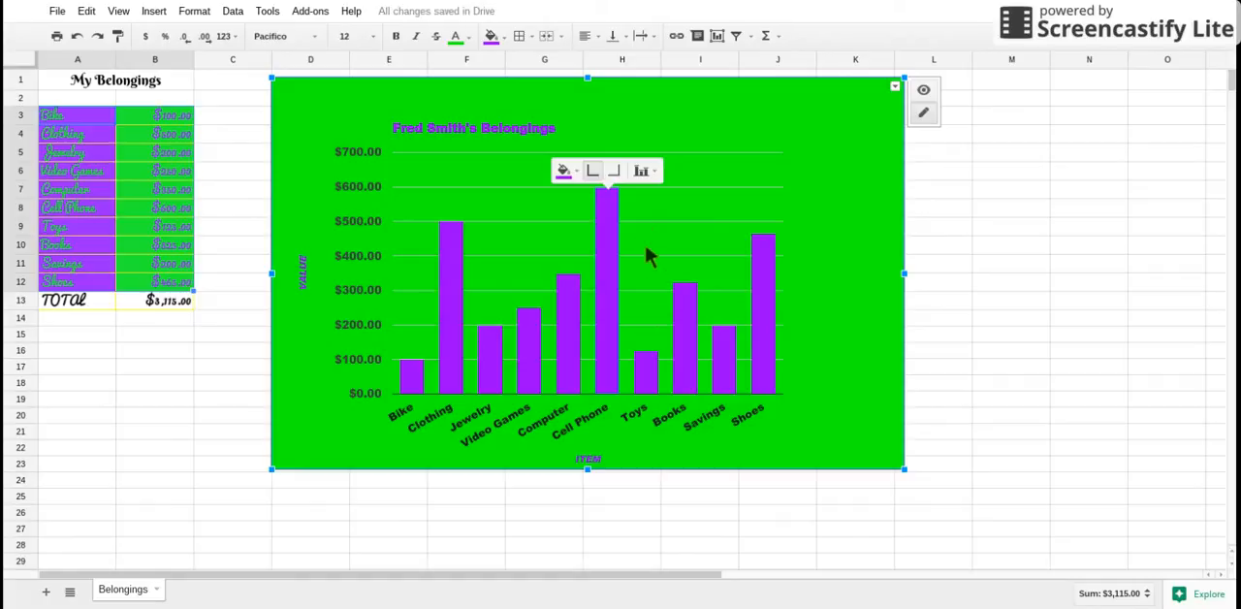
{"action": "left_click", "coordinate": [644, 175]}
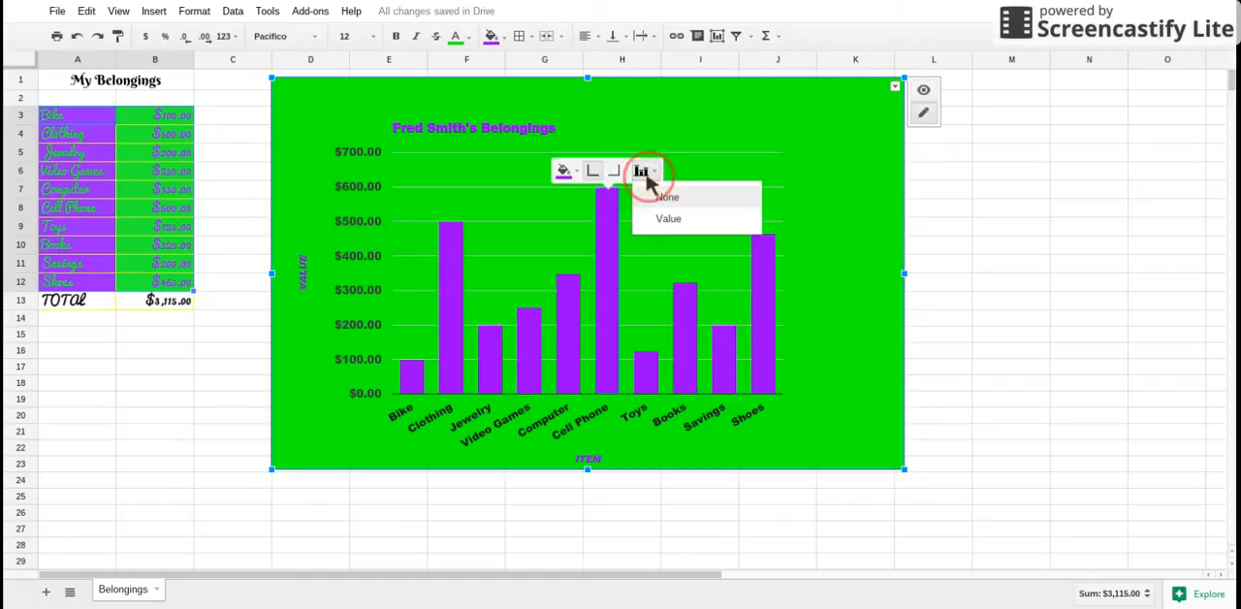
{"action": "left_click", "coordinate": [664, 221]}
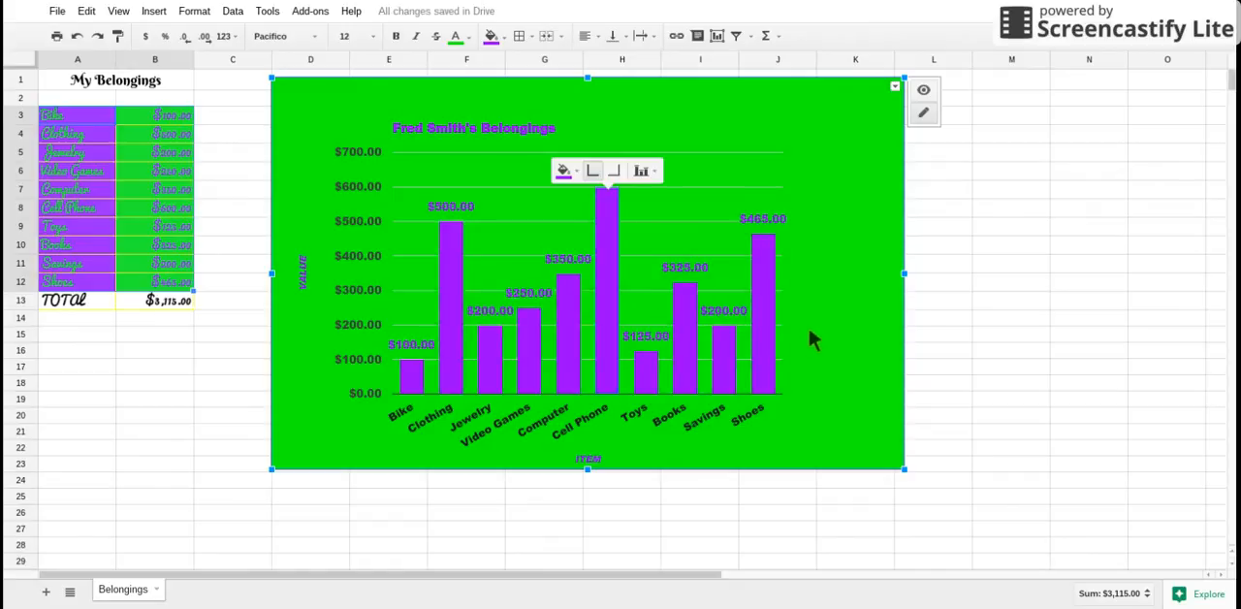
Try yellow as the color of the chart's columns, return them to purple and deselect the chart
{"action": "left_click", "coordinate": [561, 172]}
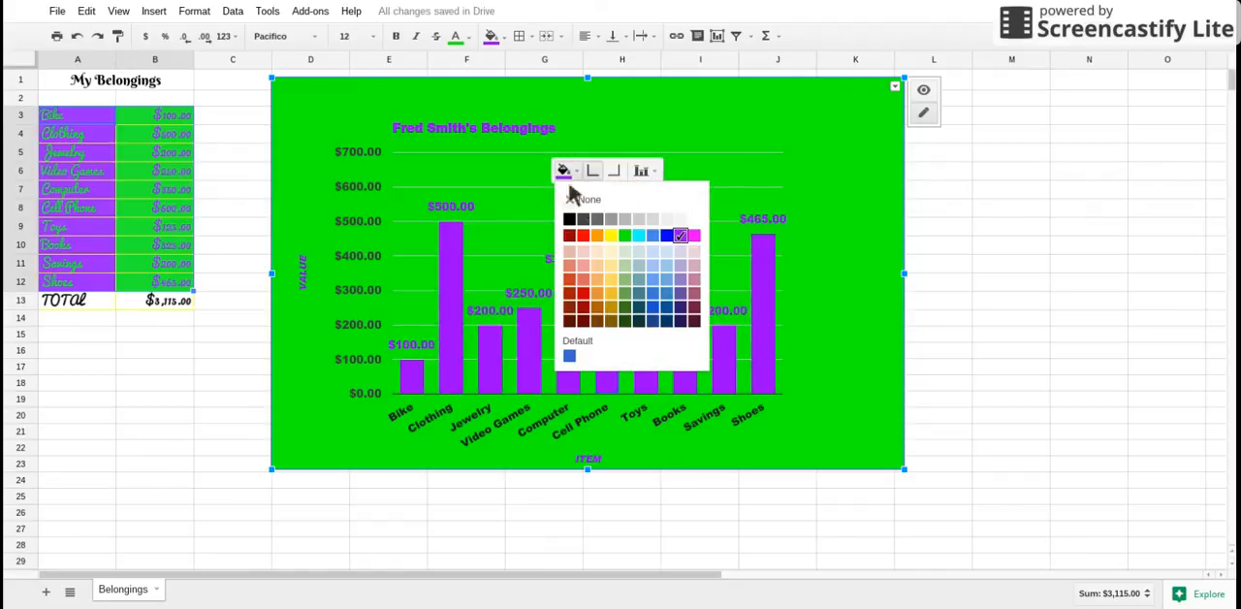
{"action": "left_click", "coordinate": [605, 238]}
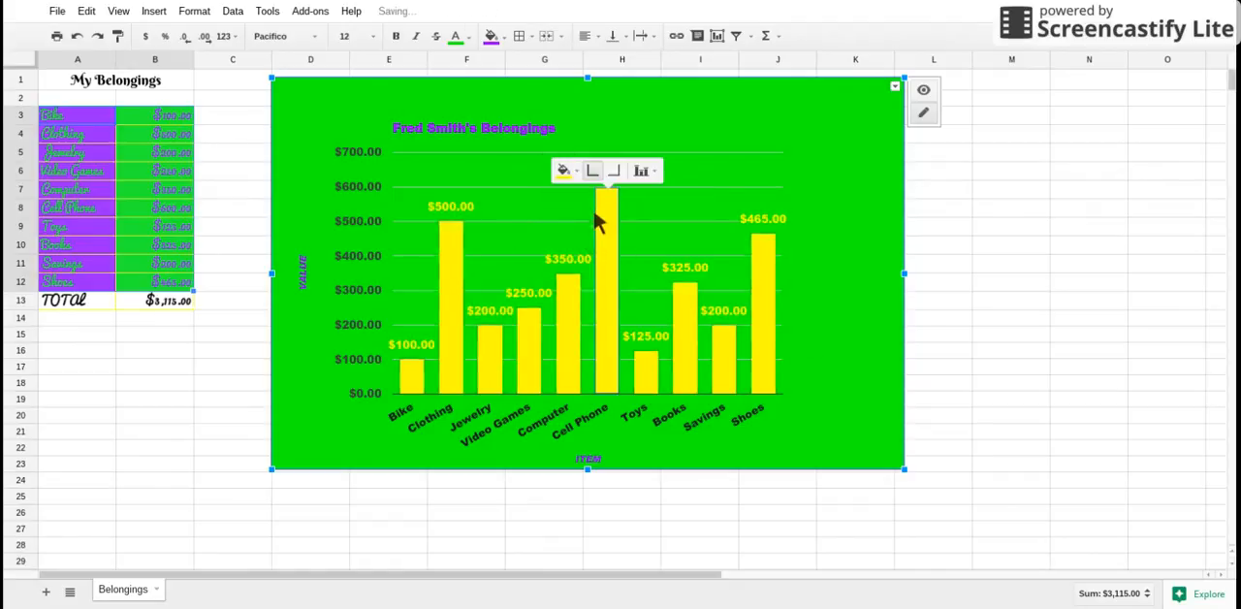
{"action": "left_click", "coordinate": [563, 170]}
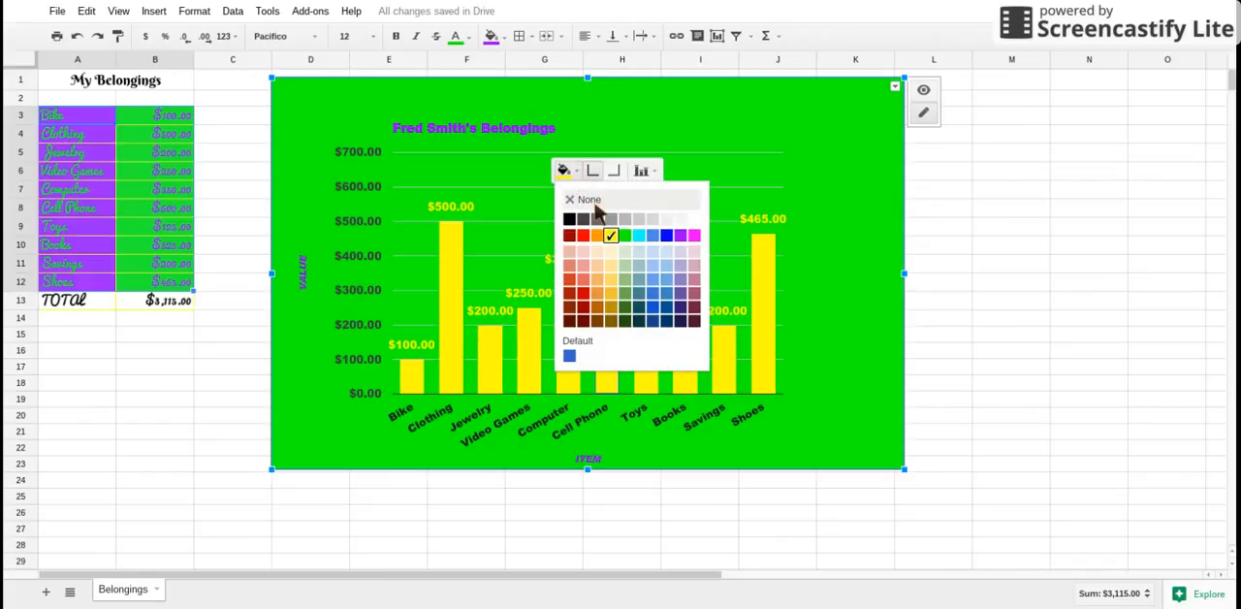
{"action": "left_click", "coordinate": [679, 236]}
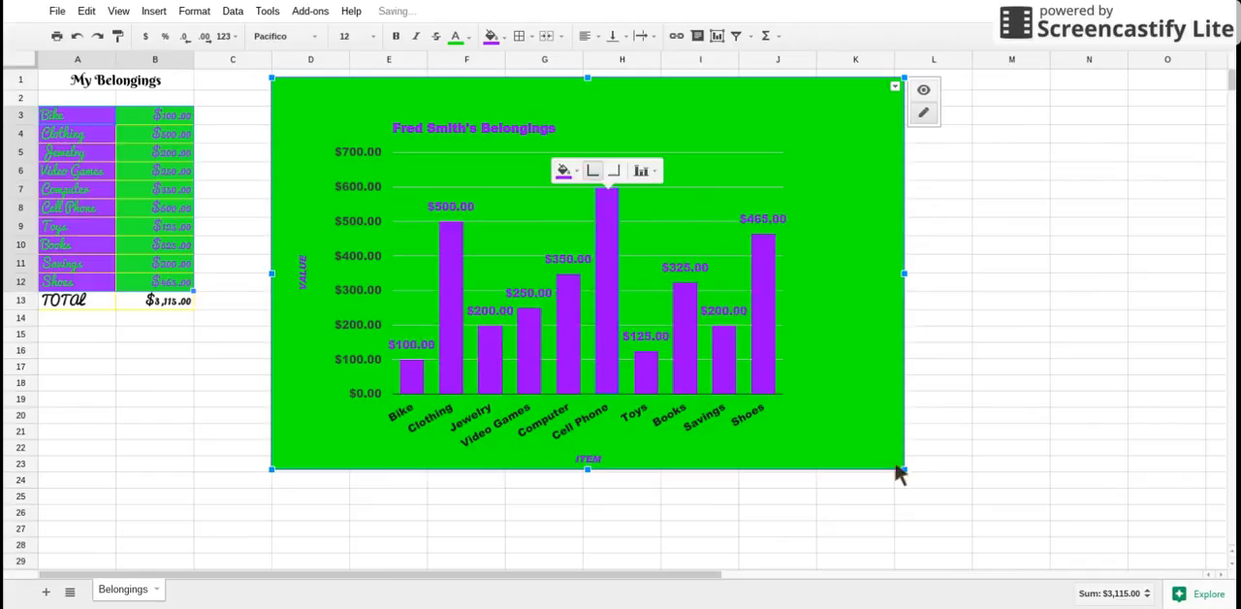
{"action": "left_click", "coordinate": [816, 515]}
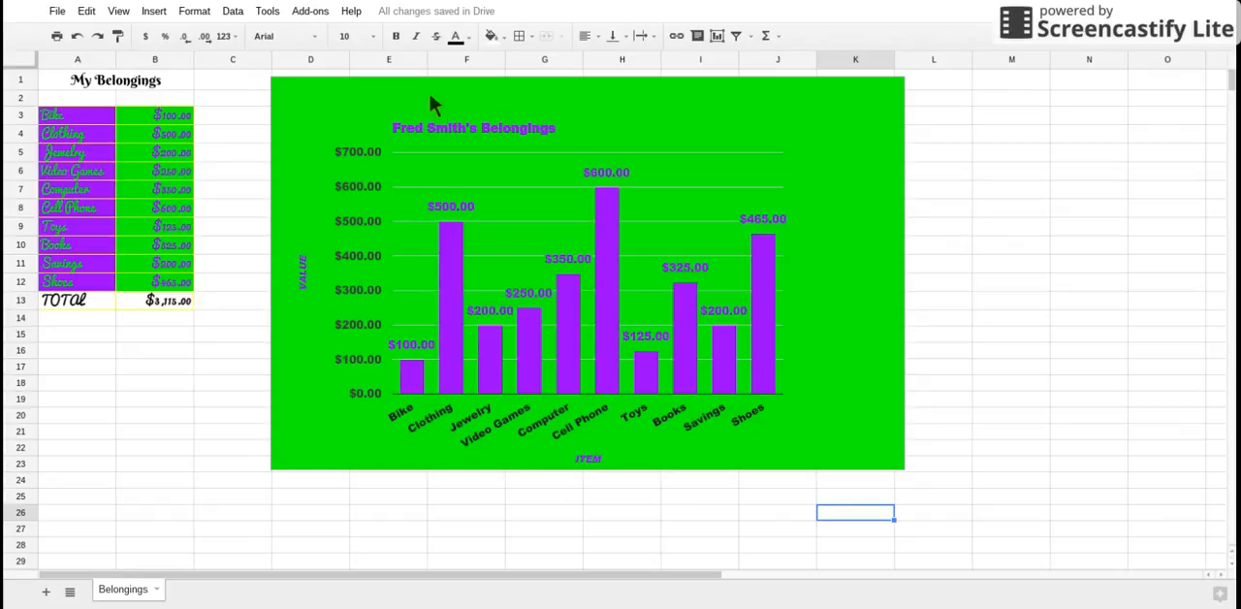